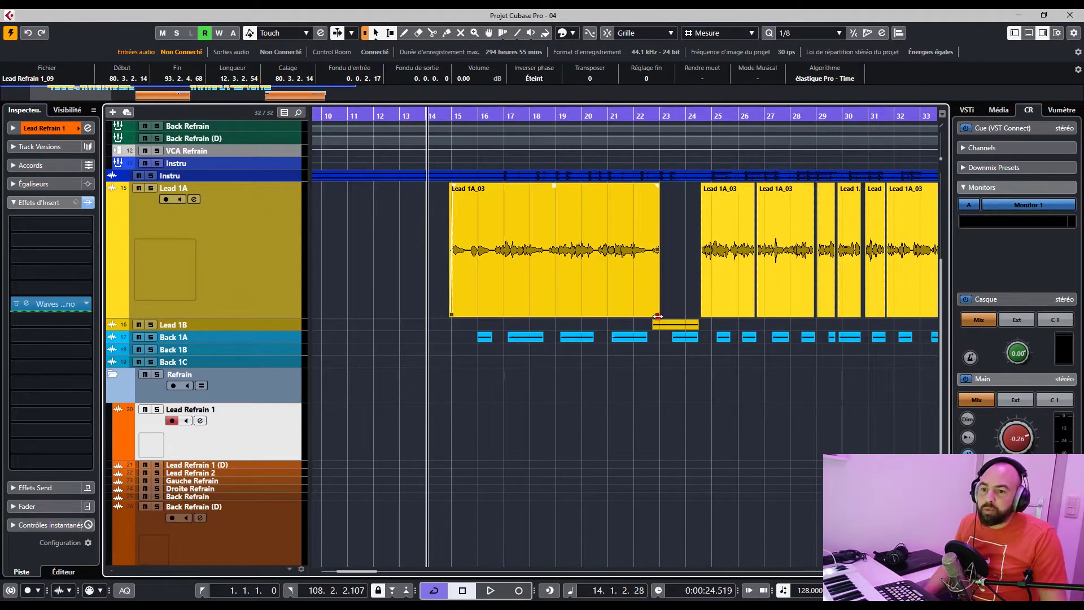
Trim the end of the first Lead 1A clip to 22.4.1.9 and place the playhead freely near the clip's start
{"action": "left_click_drag", "start_coordinate": [657, 316], "coordinate": [651, 316]}
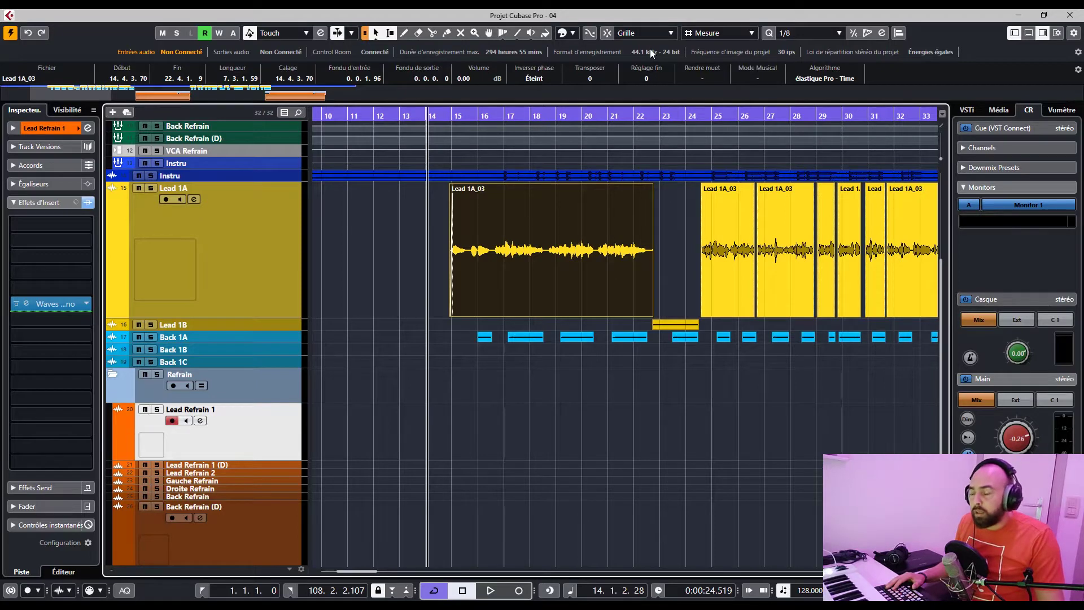
{"action": "left_click_drag", "start_coordinate": [449, 118], "coordinate": [450, 115]}
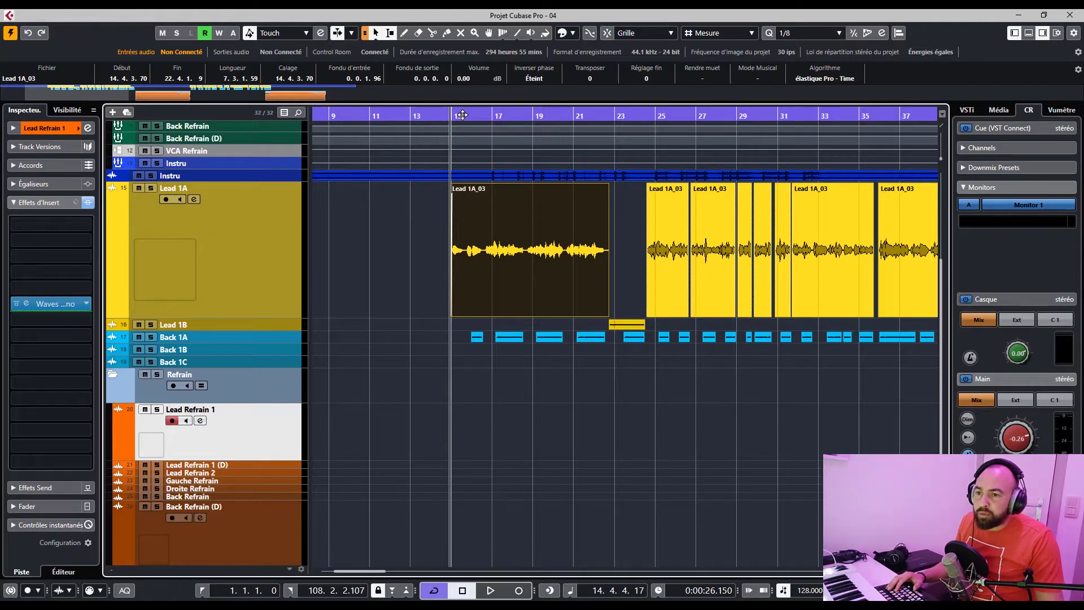
{"action": "left_click_drag", "start_coordinate": [462, 114], "coordinate": [449, 128]}
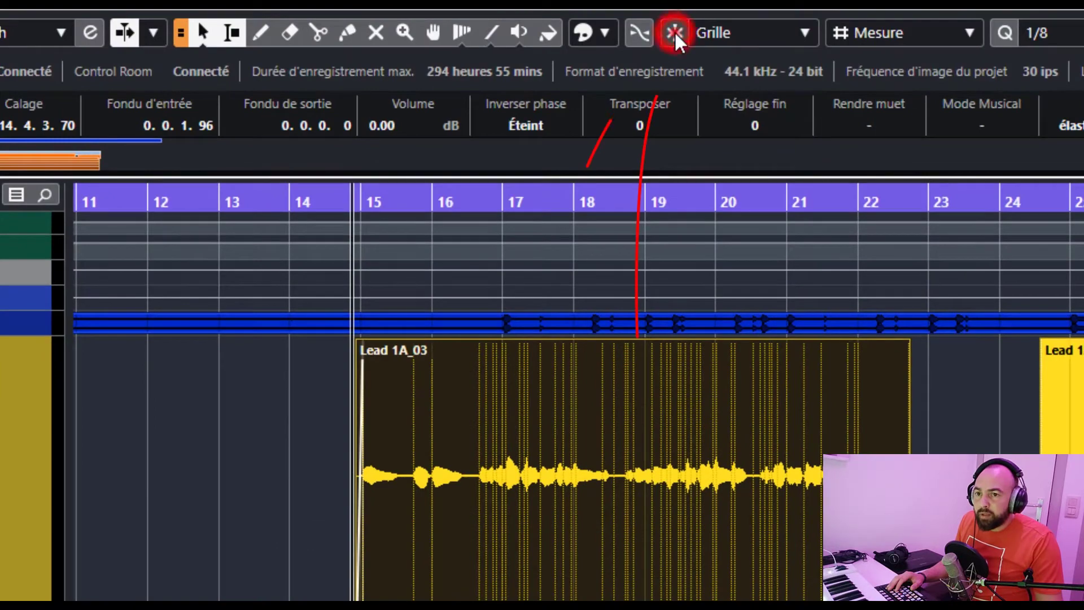
Turn on snapping to the grid and place the playhead exactly at bar 15
{"action": "left_click", "coordinate": [674, 32]}
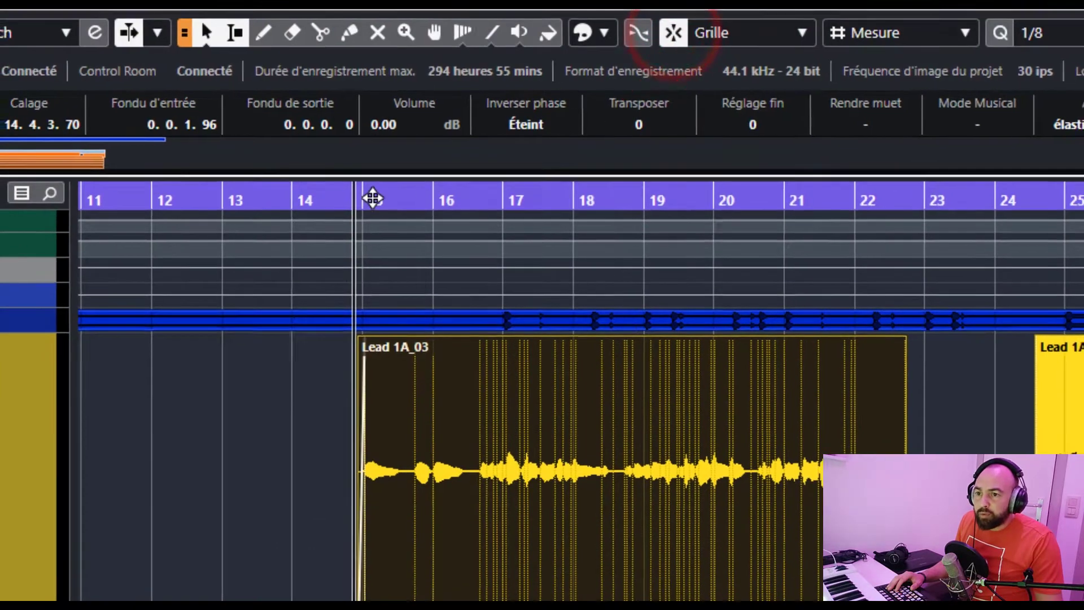
{"action": "left_click_drag", "start_coordinate": [358, 202], "coordinate": [346, 162]}
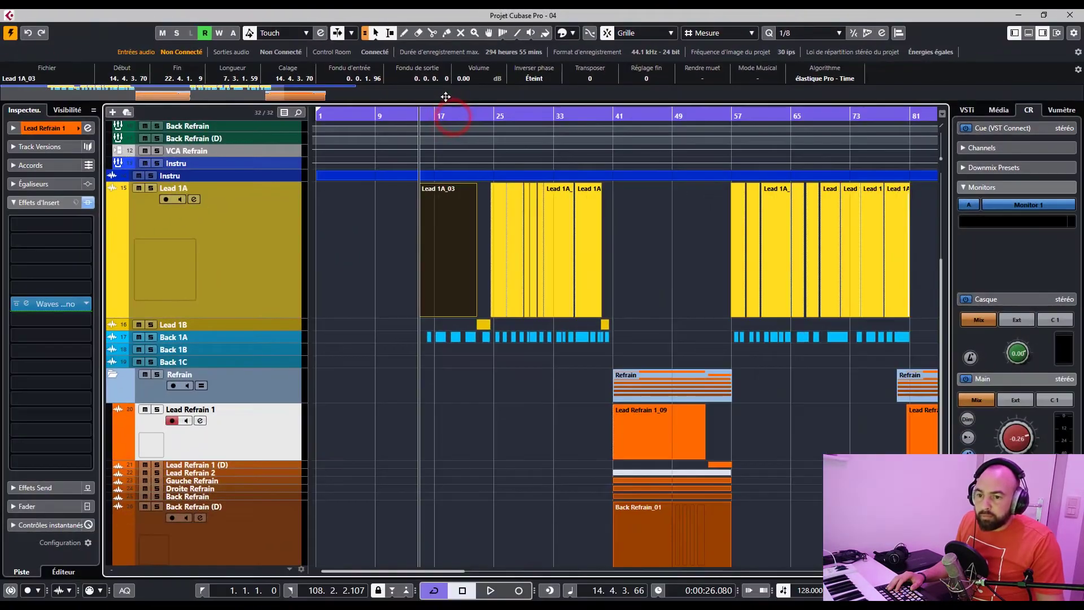
{"action": "key", "text": "g"}
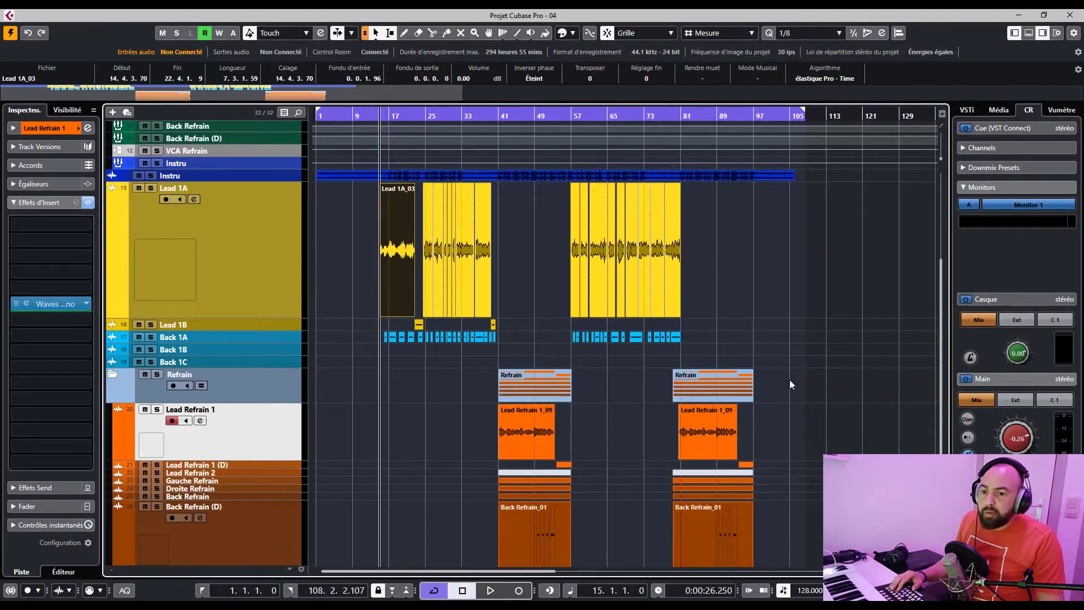
Delete the second Refrain folder part, near bar 81, and place the playhead at bar 39
{"action": "left_click", "coordinate": [693, 392]}
{"action": "key", "text": "Delete"}
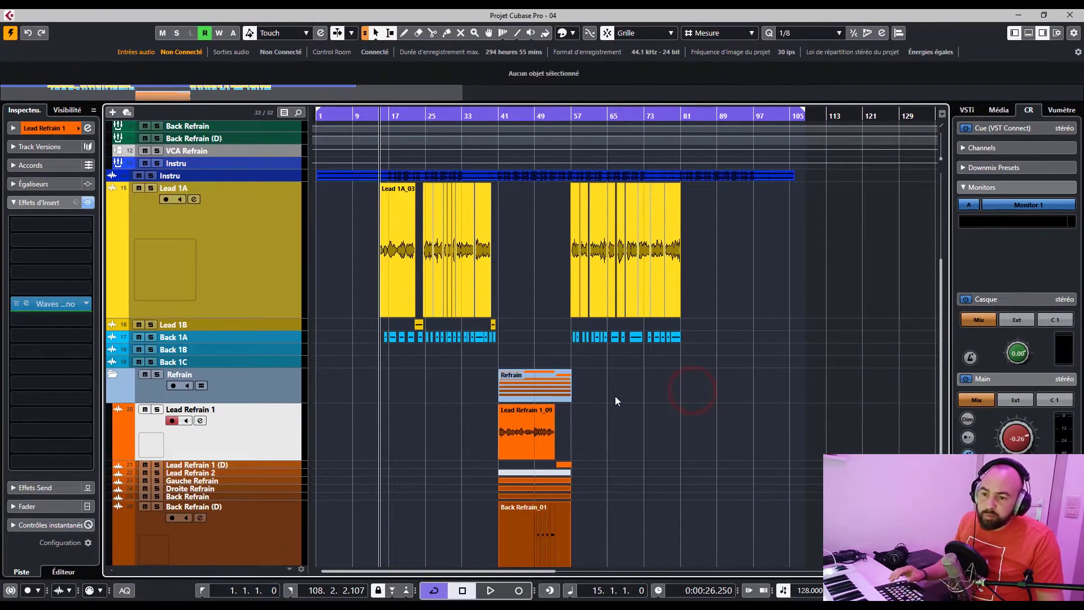
{"action": "left_click_drag", "start_coordinate": [489, 115], "coordinate": [467, 145]}
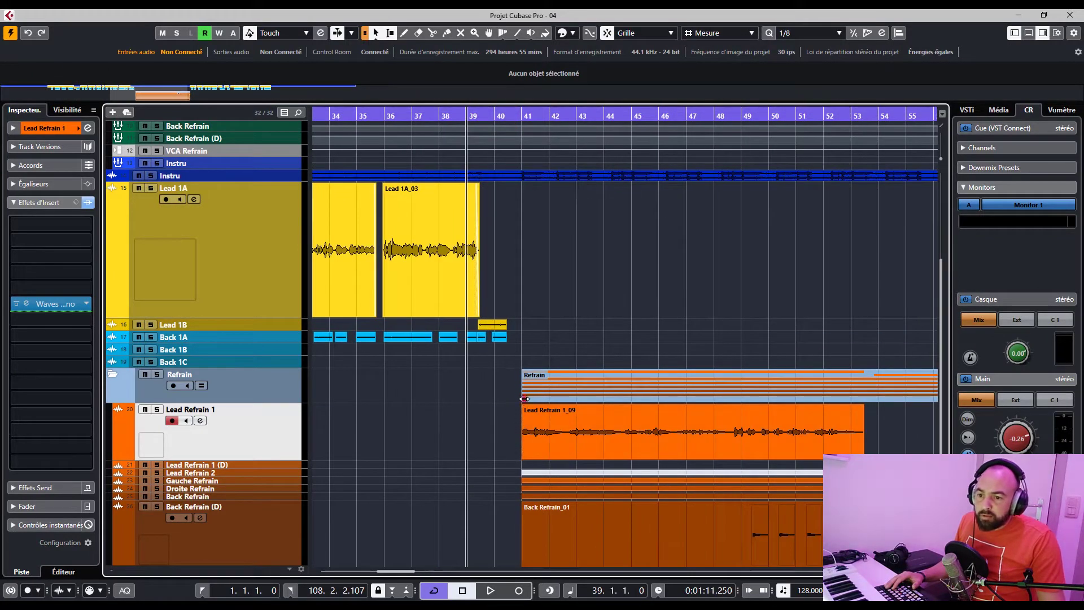
Extend the start of the remaining Refrain part back to bar 40, then readjust it without snapping to about 40.3.1.84
{"action": "left_click_drag", "start_coordinate": [524, 399], "coordinate": [485, 398]}
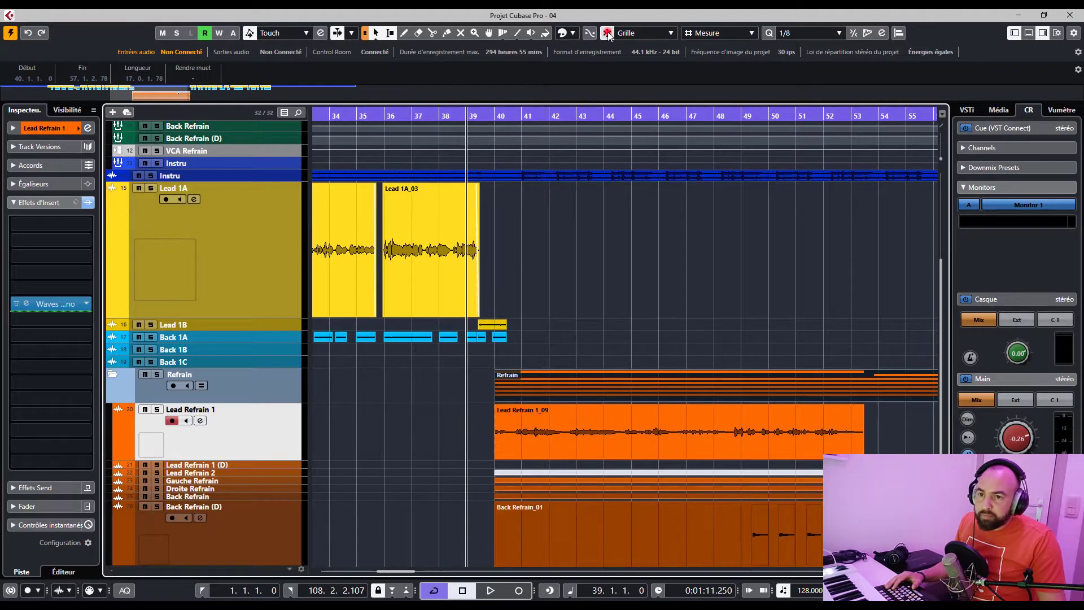
{"action": "left_click_drag", "start_coordinate": [502, 401], "coordinate": [514, 398]}
{"action": "key", "text": "ctrl+z"}
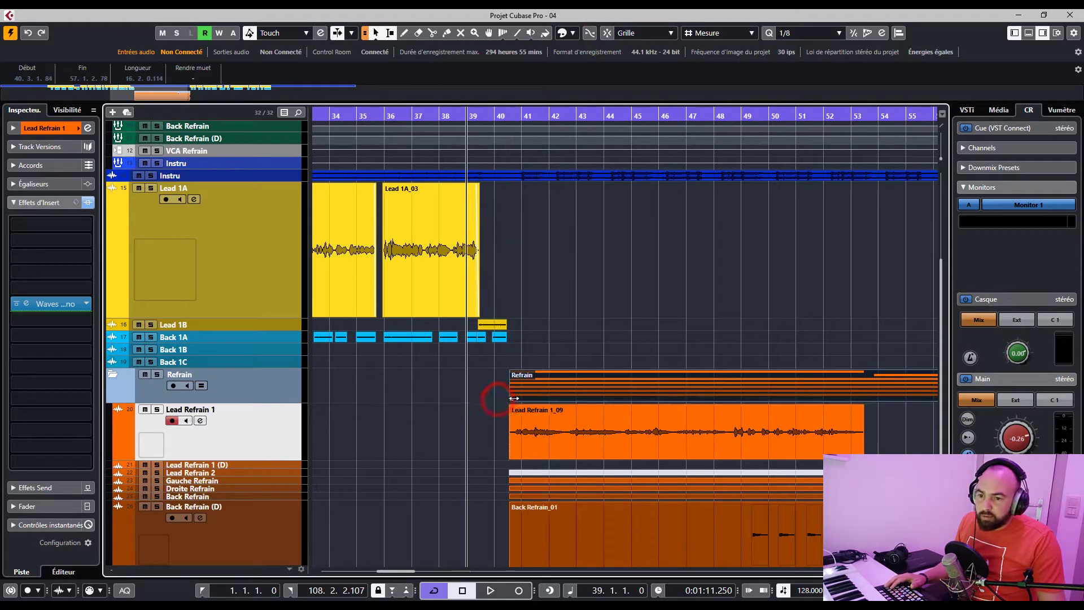
Play the transition into the first chorus from just before bar 40 to check the Refrain part's entry
{"action": "left_click_drag", "start_coordinate": [501, 116], "coordinate": [489, 116]}
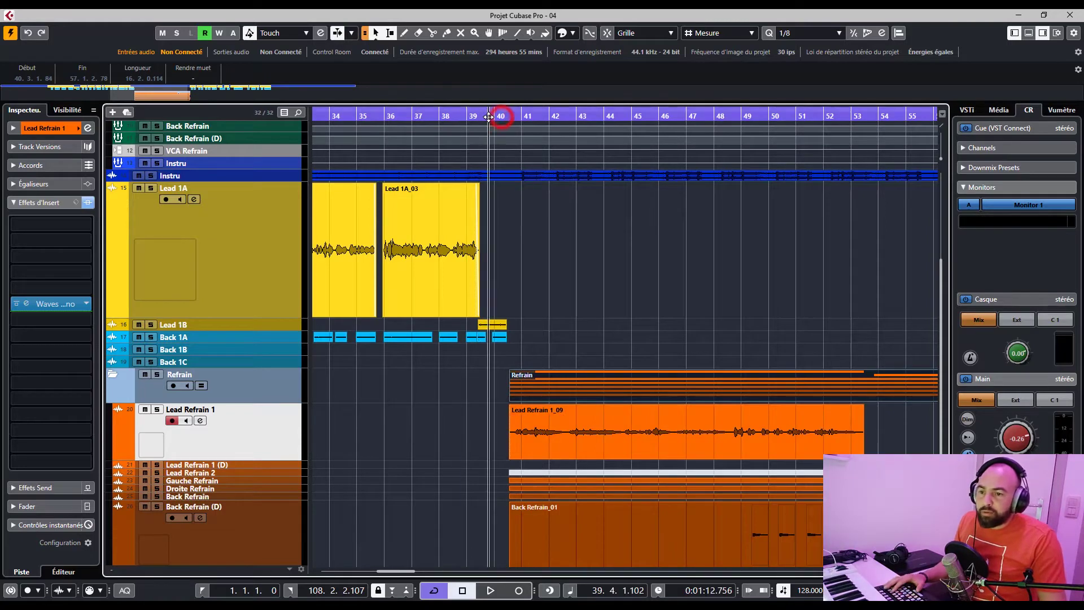
{"action": "key", "text": "space"}
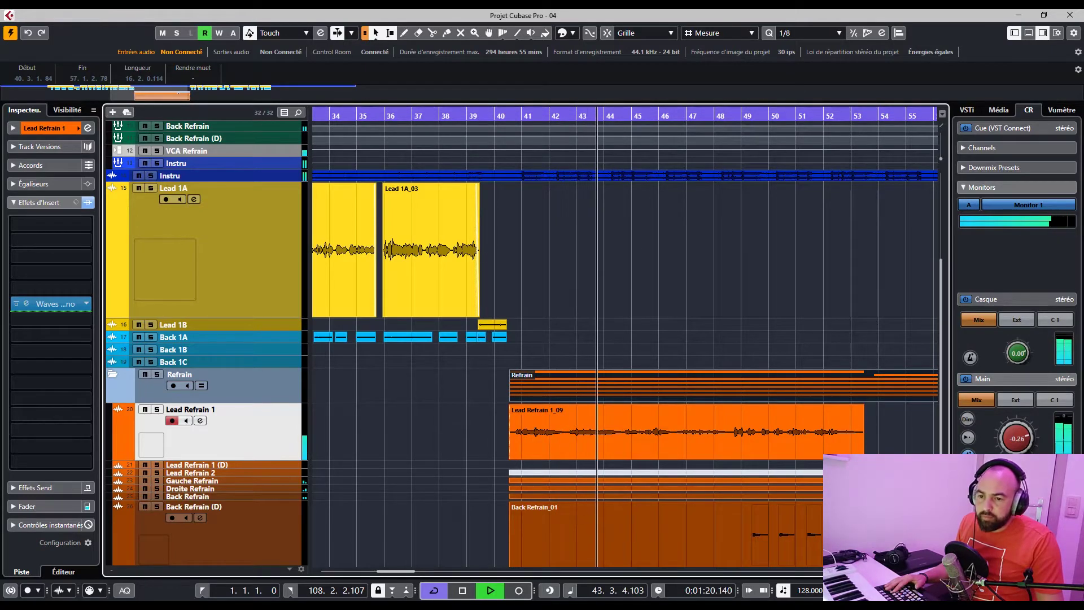
{"action": "key", "text": "space"}
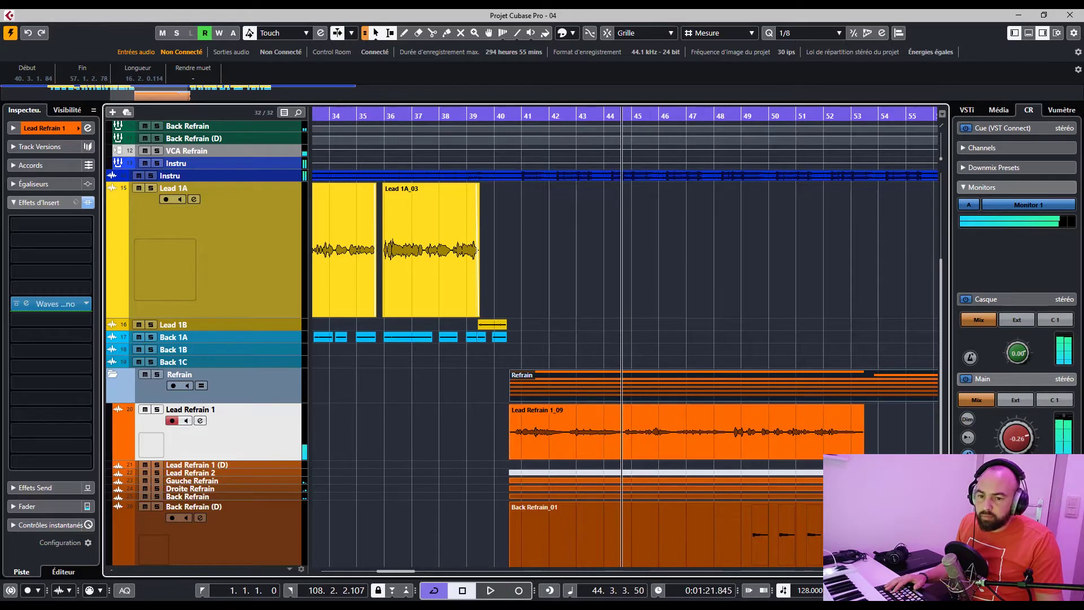
Play the end of the second verse and place the playhead freely just before bar 81, at about 80.4.3.87
{"action": "key", "text": "shift+f"}
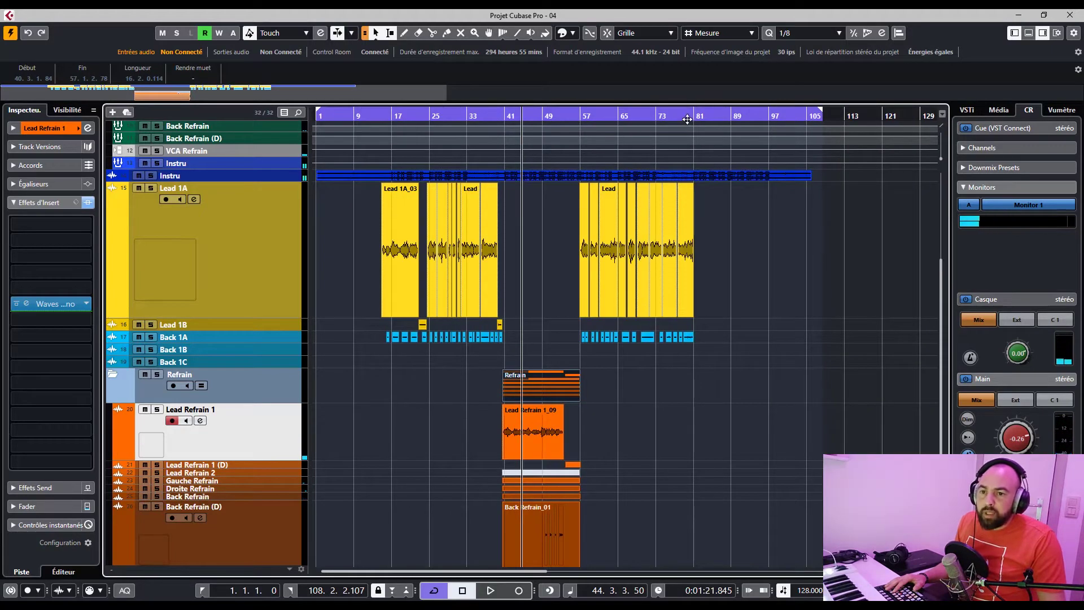
{"action": "left_click_drag", "start_coordinate": [687, 119], "coordinate": [700, 155]}
{"action": "key", "text": "space"}
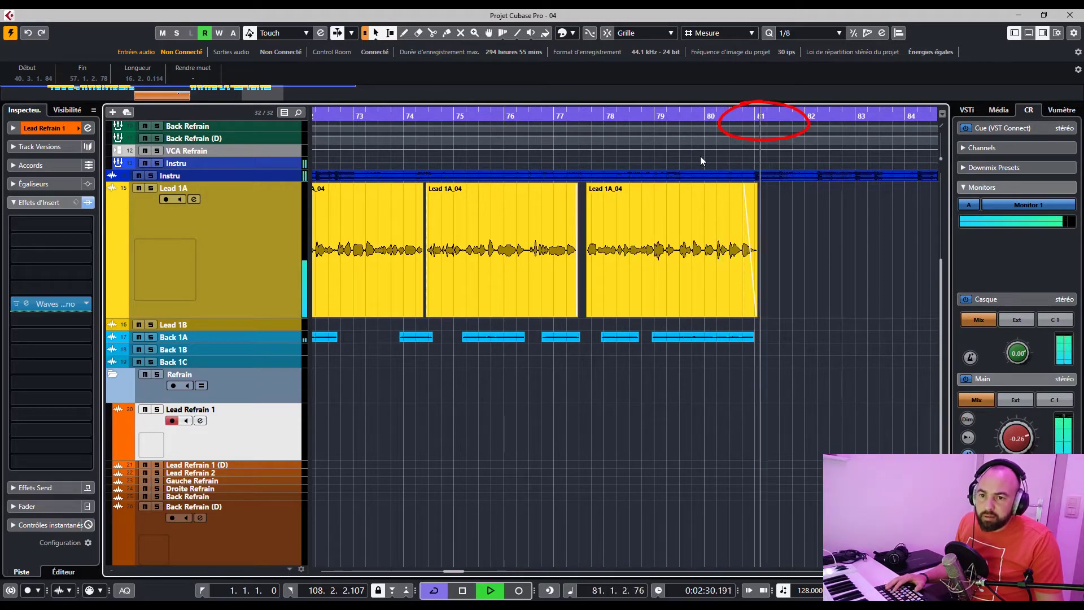
{"action": "key", "text": "space"}
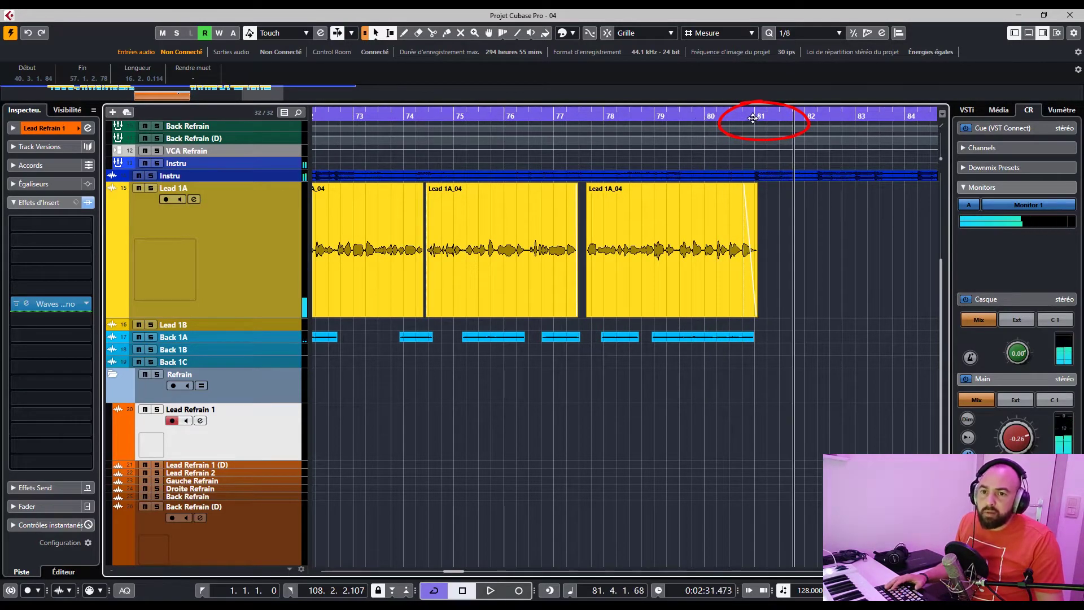
{"action": "left_click", "coordinate": [752, 118]}
{"action": "left_click", "coordinate": [755, 115]}
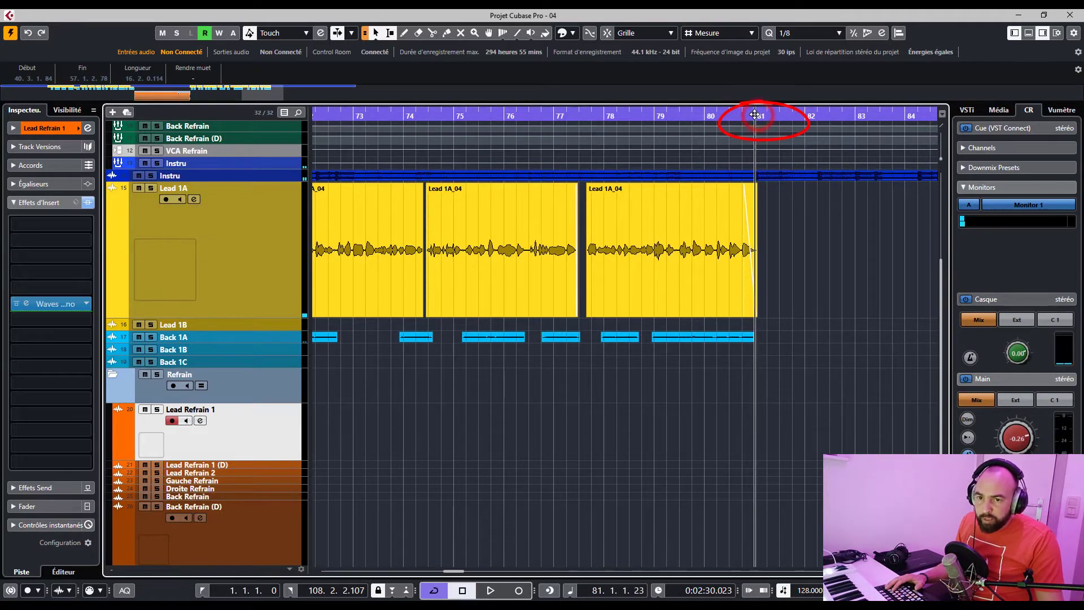
{"action": "left_click_drag", "start_coordinate": [754, 115], "coordinate": [750, 94]}
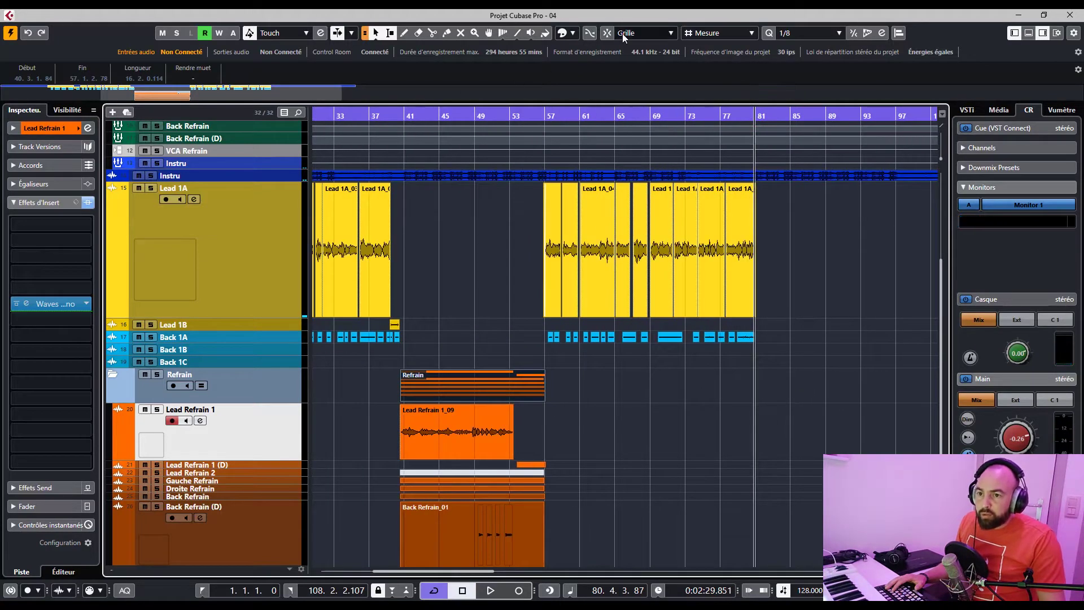
Turn snapping back on and trim the start of the first Refrain part to bar 41
{"action": "left_click_drag", "start_coordinate": [395, 116], "coordinate": [395, 138]}
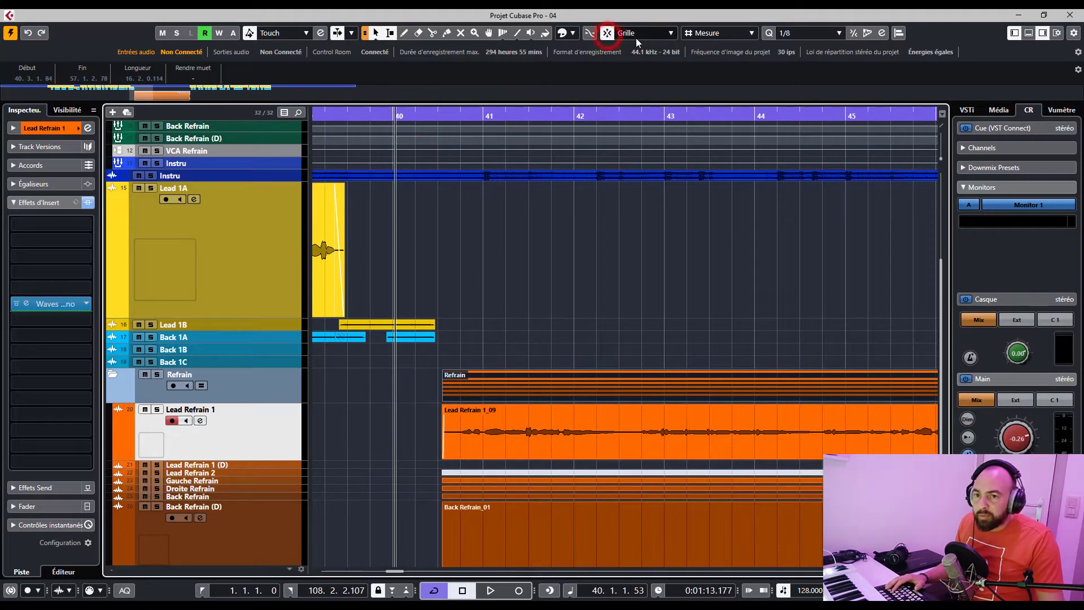
{"action": "left_click", "coordinate": [479, 340]}
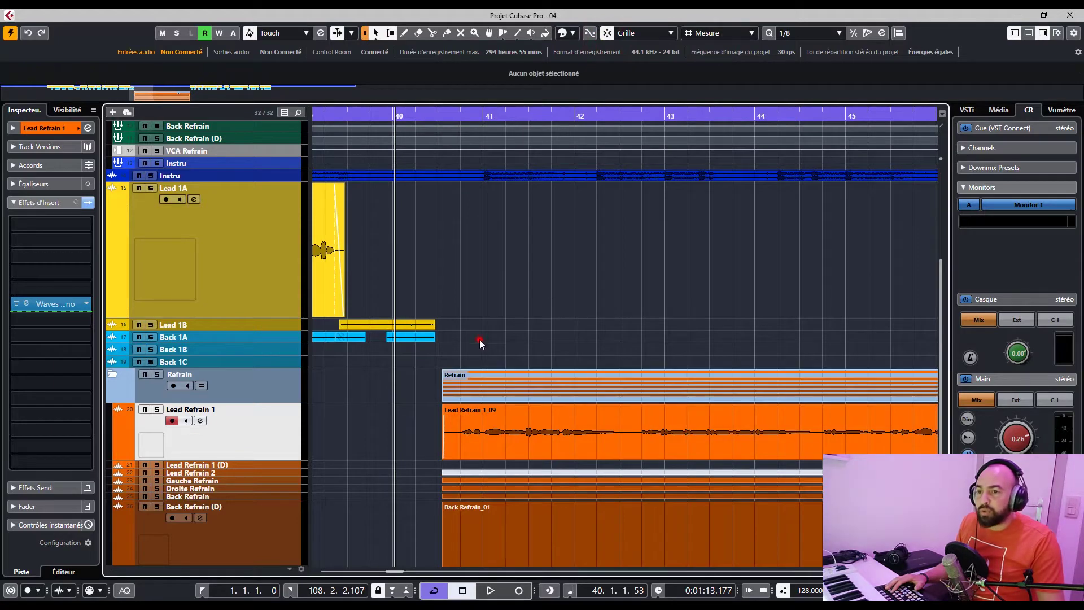
{"action": "left_click", "coordinate": [453, 393]}
{"action": "left_click_drag", "start_coordinate": [447, 400], "coordinate": [485, 397]}
Place the playhead at bar 41 and copy the first Refrain part to bar 81
{"action": "left_click", "coordinate": [481, 116]}
{"action": "left_click_drag", "start_coordinate": [481, 116], "coordinate": [475, 90]}
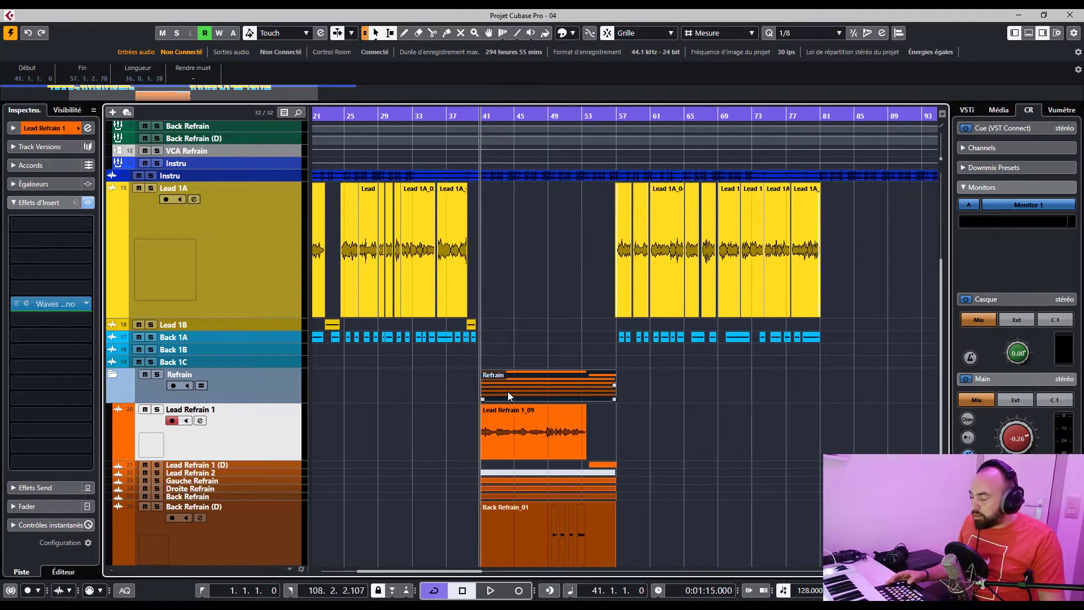
{"action": "left_click_drag", "start_coordinate": [507, 394], "coordinate": [839, 392]}
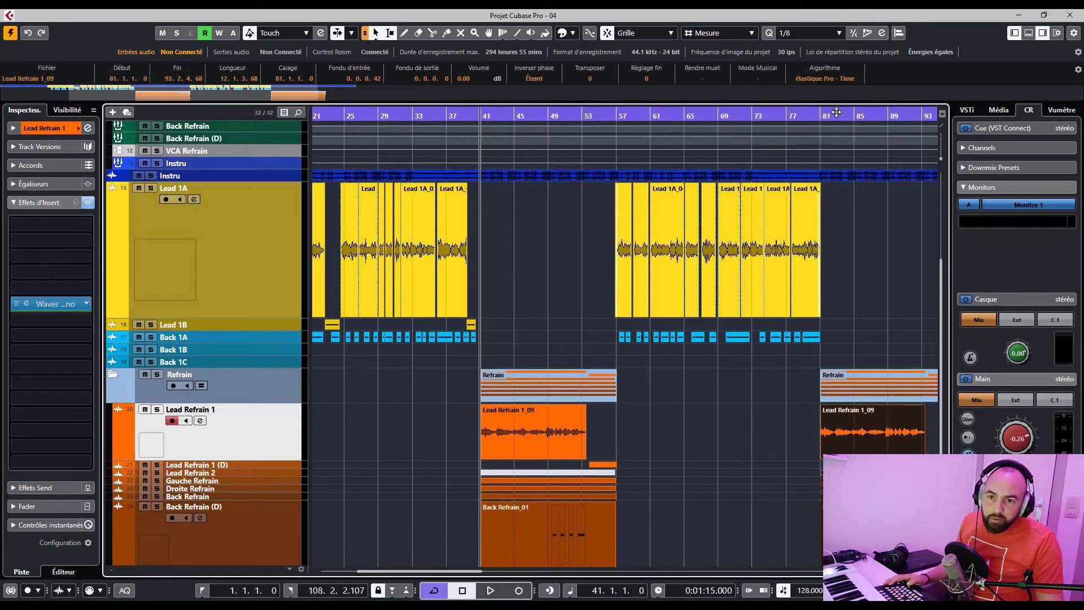
Extend the start of the copied Refrain part without snapping to about 80.4.4.39 and play the transition from bar 80
{"action": "mouse_move", "coordinate": [824, 115]}
{"action": "left_mouse_down"}
{"action": "mouse_move", "coordinate": [822, 143]}
{"action": "mouse_move", "coordinate": [814, 131]}
{"action": "left_mouse_up"}
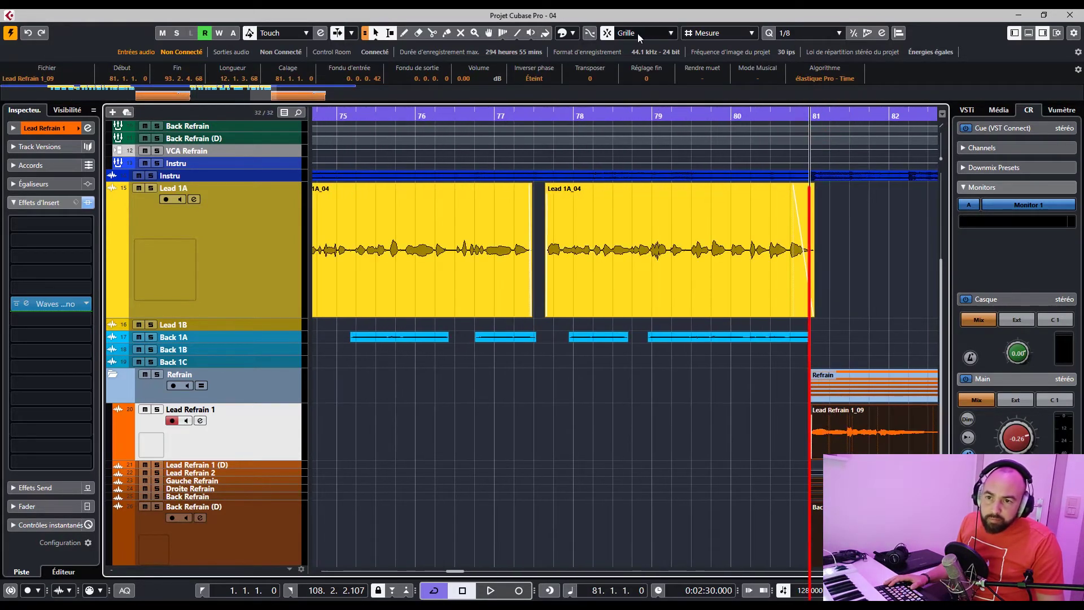
{"action": "left_click_drag", "start_coordinate": [812, 401], "coordinate": [808, 400]}
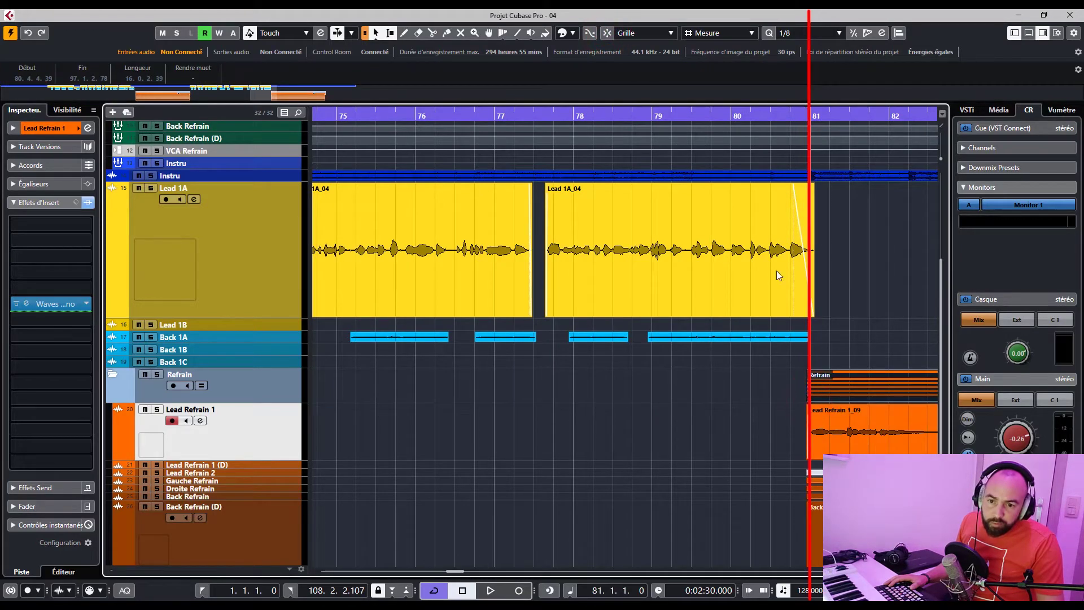
{"action": "left_click", "coordinate": [737, 116]}
{"action": "key", "text": "space"}
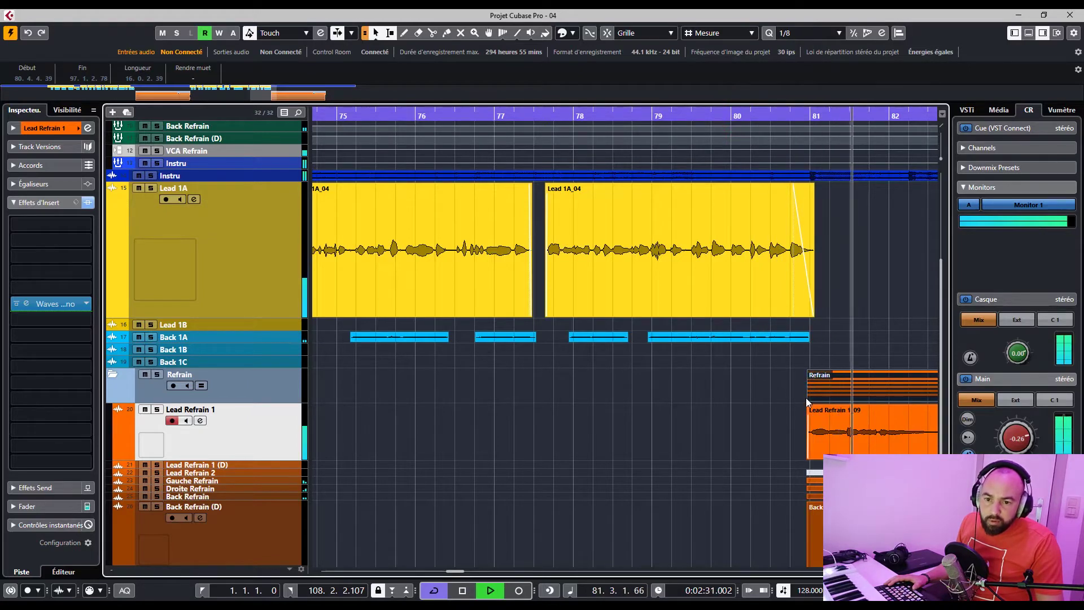
{"action": "key", "text": "space"}
Extend the start of the copied Refrain part to about 80.3.3.117 and play the transition into the second chorus
{"action": "left_click_drag", "start_coordinate": [808, 399], "coordinate": [787, 399]}
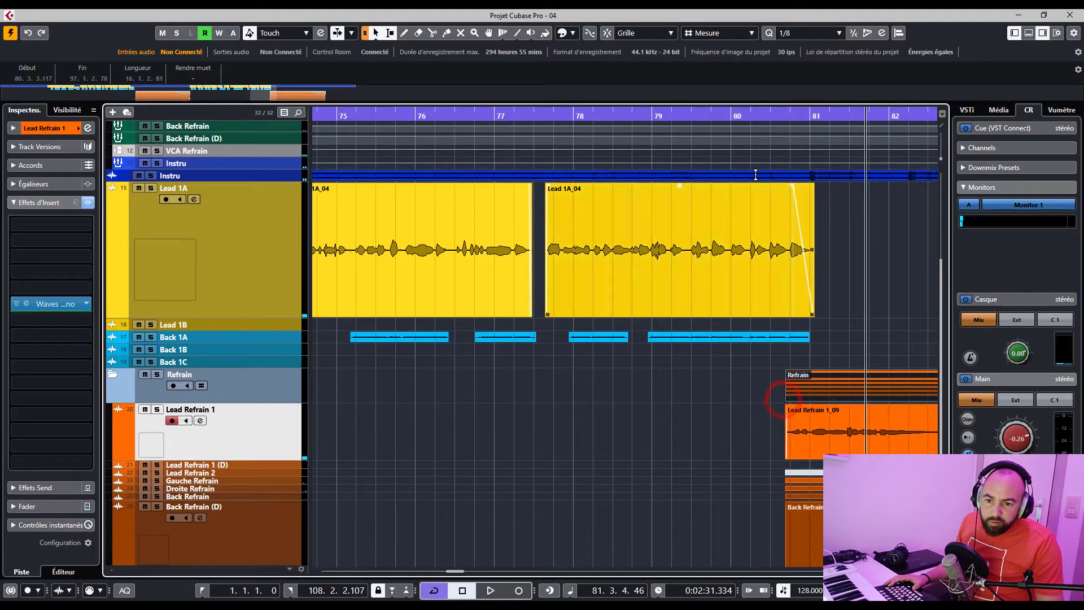
{"action": "left_click_drag", "start_coordinate": [744, 114], "coordinate": [704, 119]}
{"action": "key", "text": "space"}
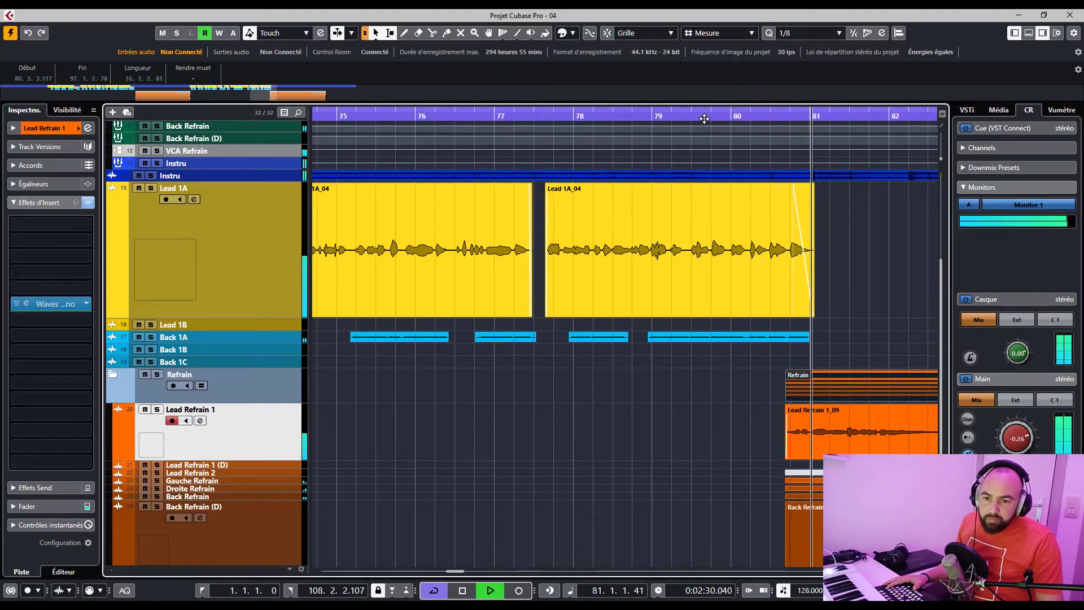
{"action": "key", "text": "g"}
{"action": "key", "text": "g"}
{"action": "key", "text": "g"}
{"action": "key", "text": "g"}
{"action": "key", "text": "g"}
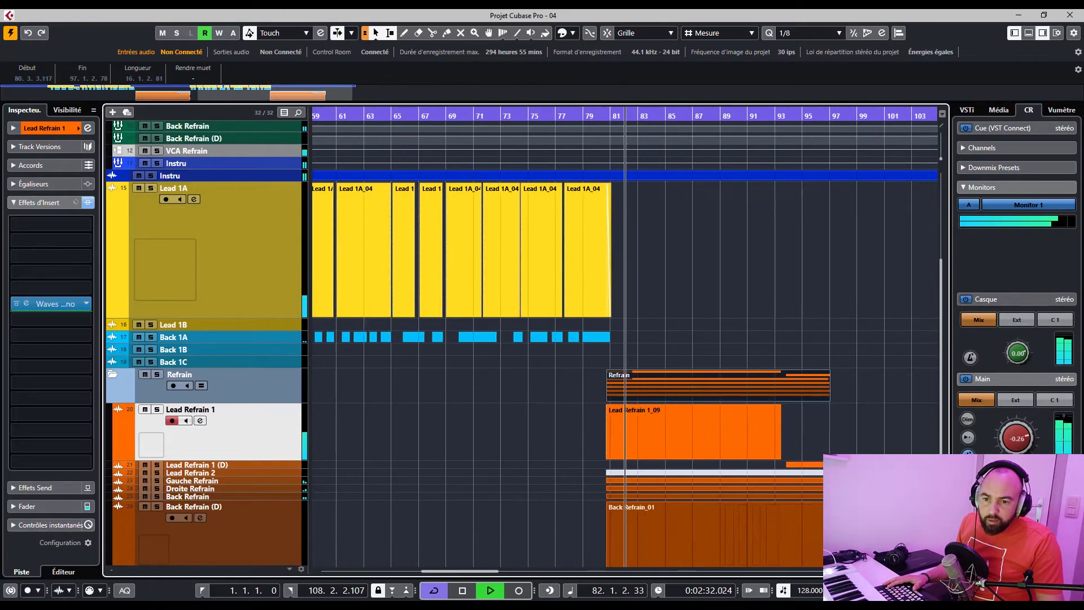
{"action": "key", "text": "space"}
{"action": "key", "text": "g"}
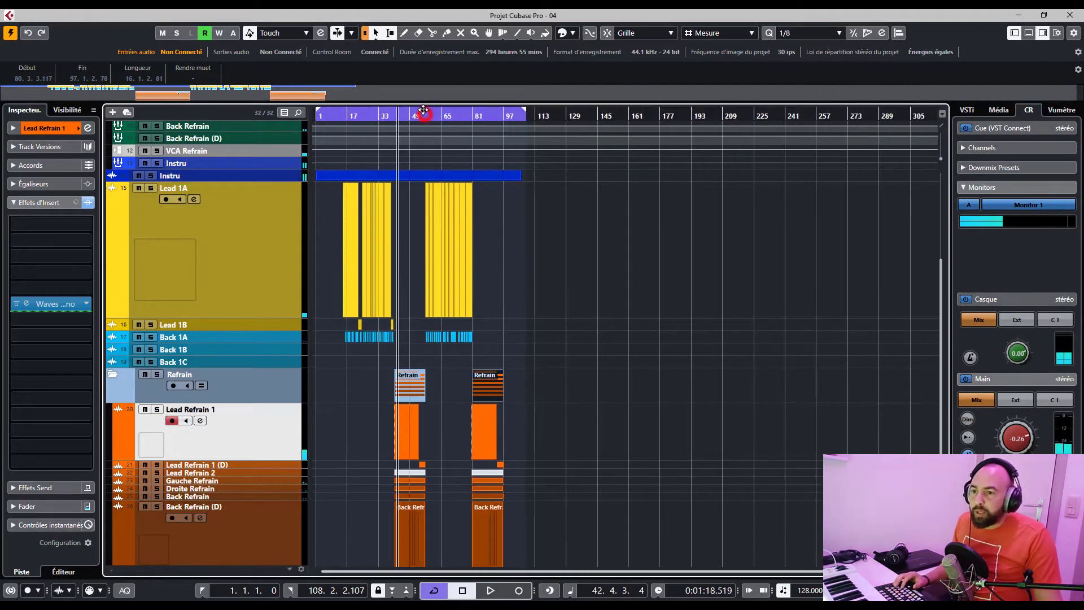
Place the playhead around bar 15 at the first Lead 1A clip and turn off the combined selection tools mode, keeping Object Selection active
{"action": "left_click", "coordinate": [351, 117]}
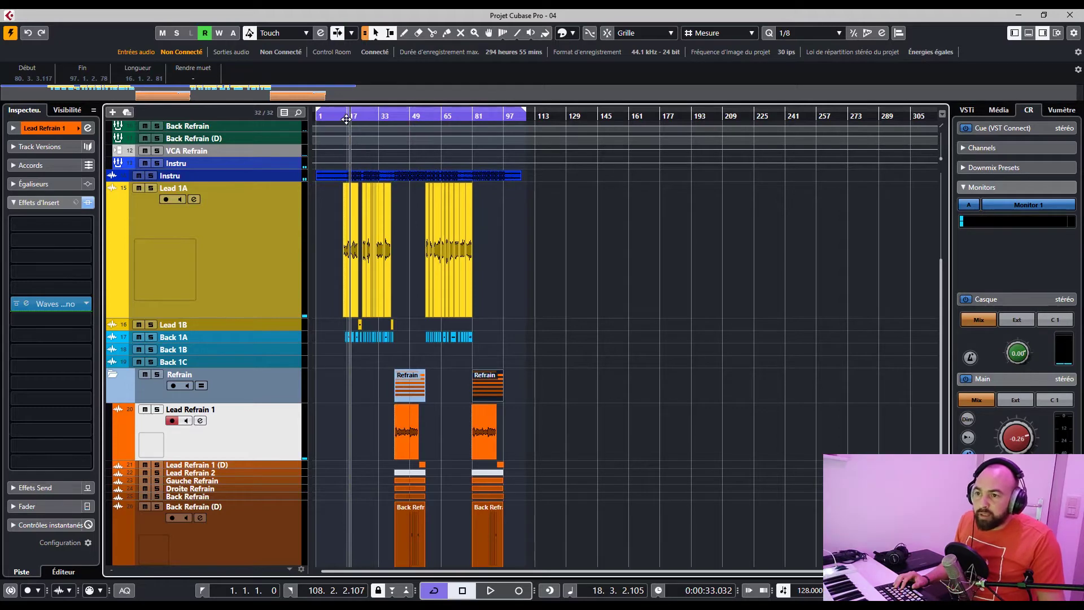
{"action": "left_click_drag", "start_coordinate": [347, 119], "coordinate": [338, 129]}
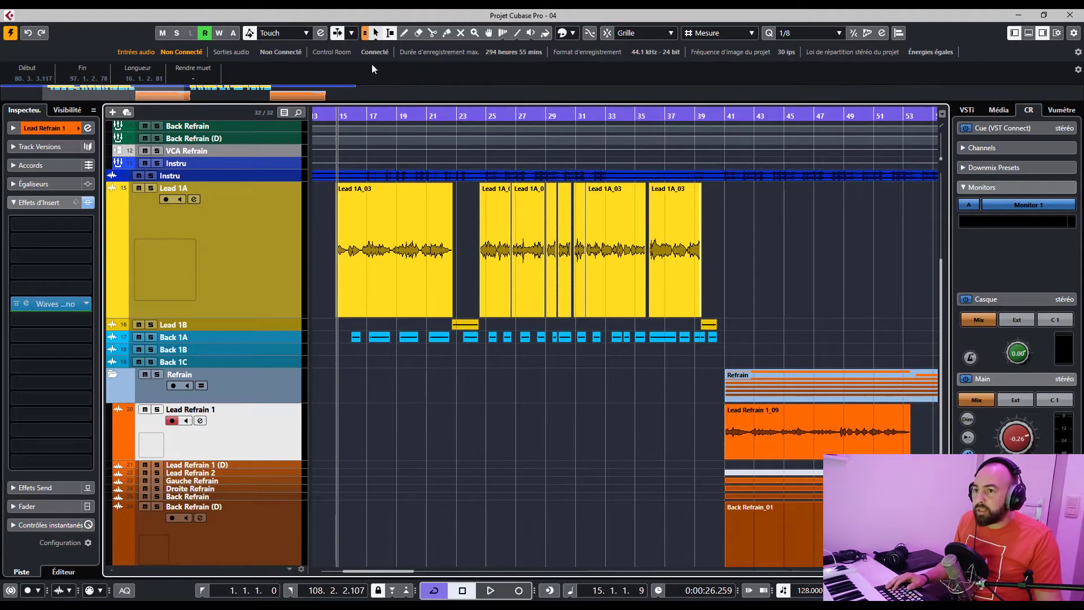
{"action": "left_click", "coordinate": [390, 32]}
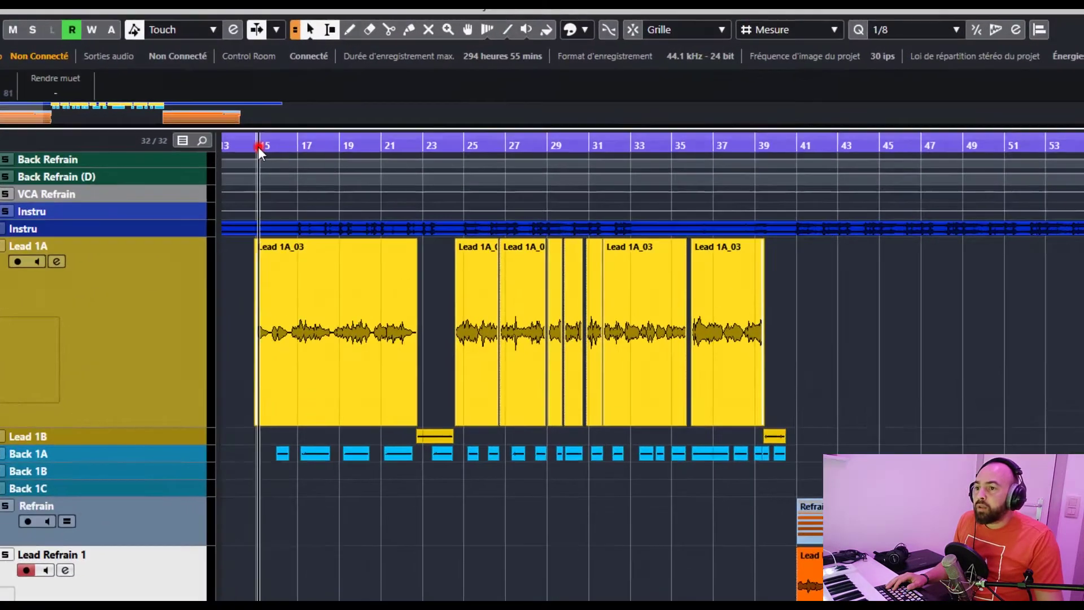
{"action": "left_click_drag", "start_coordinate": [343, 120], "coordinate": [336, 136]}
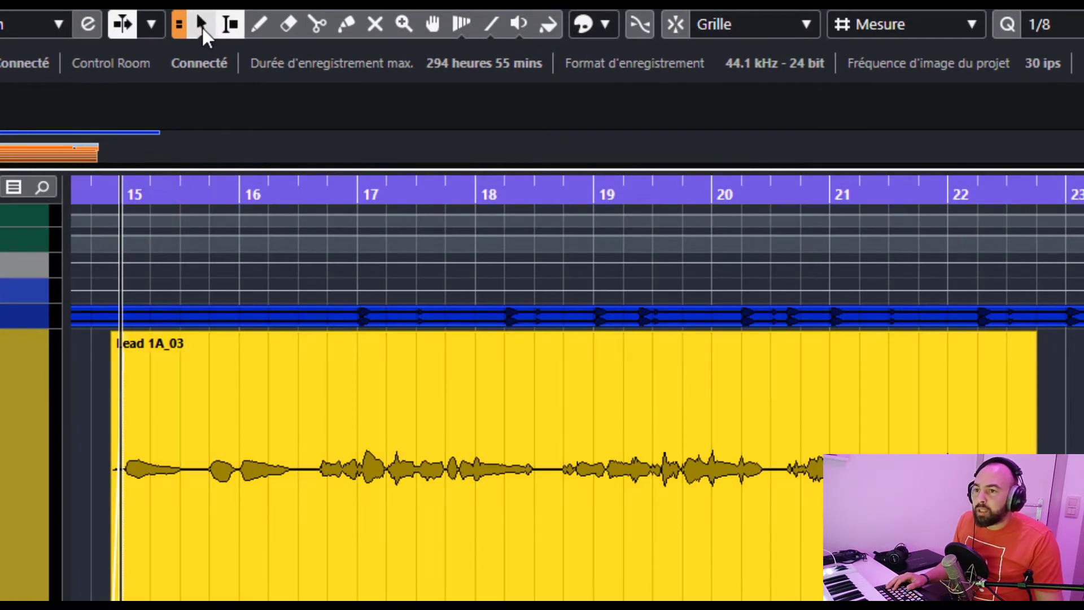
{"action": "left_click", "coordinate": [202, 28]}
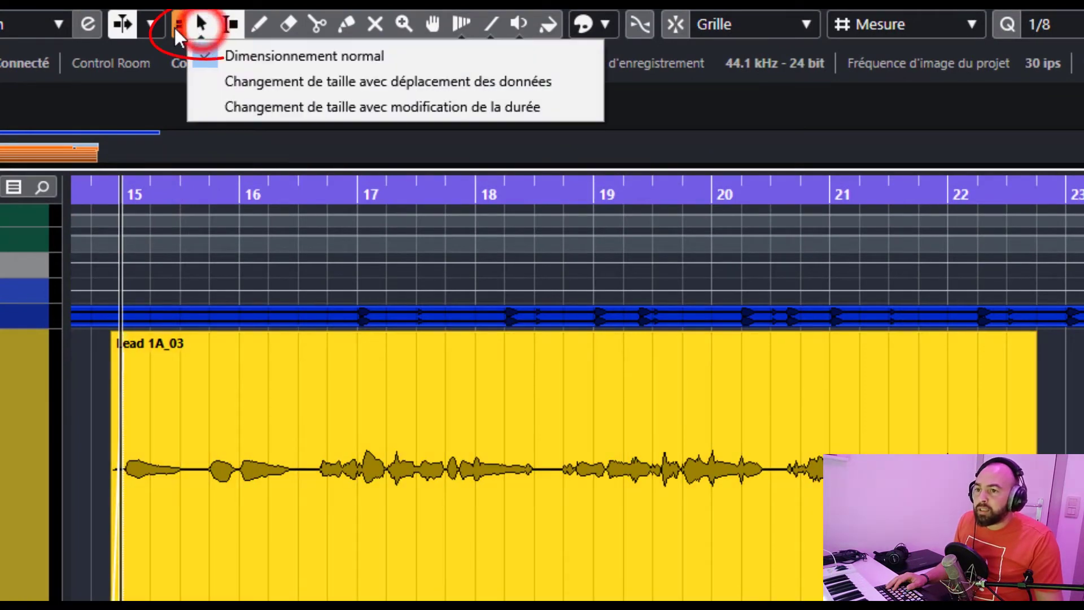
{"action": "left_click", "coordinate": [174, 26]}
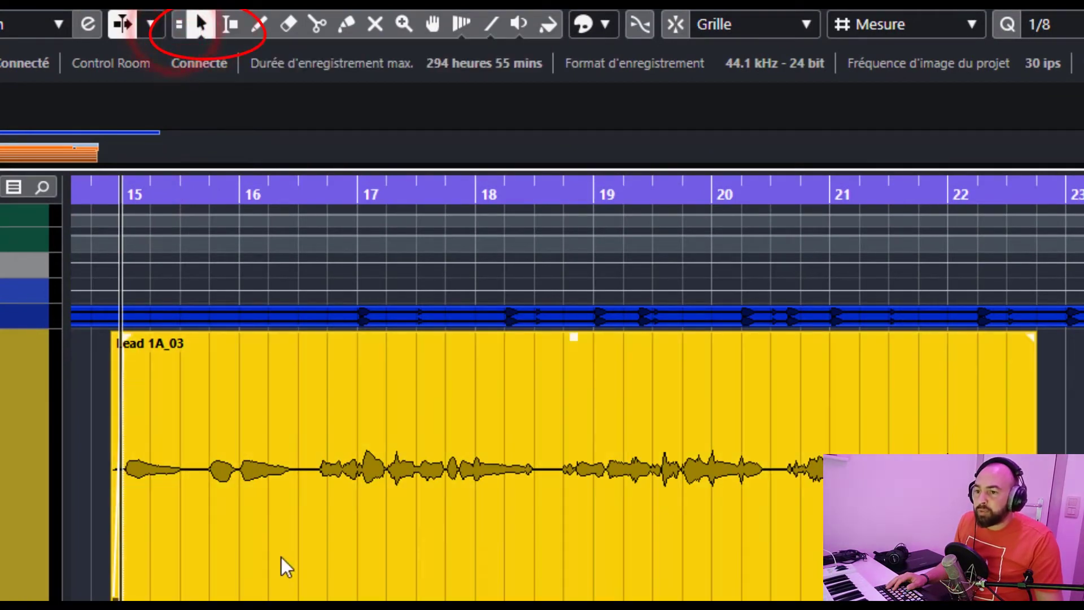
Select the first and second Lead 1A clips one after the other with Object Selection and place the playhead at bar 16
{"action": "left_click", "coordinate": [285, 563]}
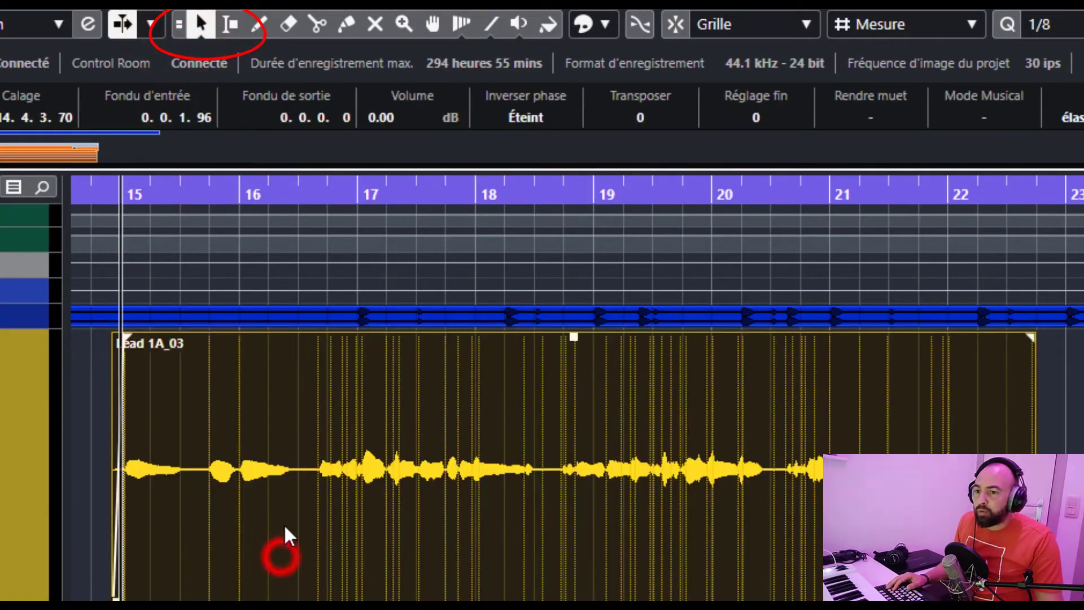
{"action": "left_click", "coordinate": [238, 193]}
{"action": "key", "text": "g"}
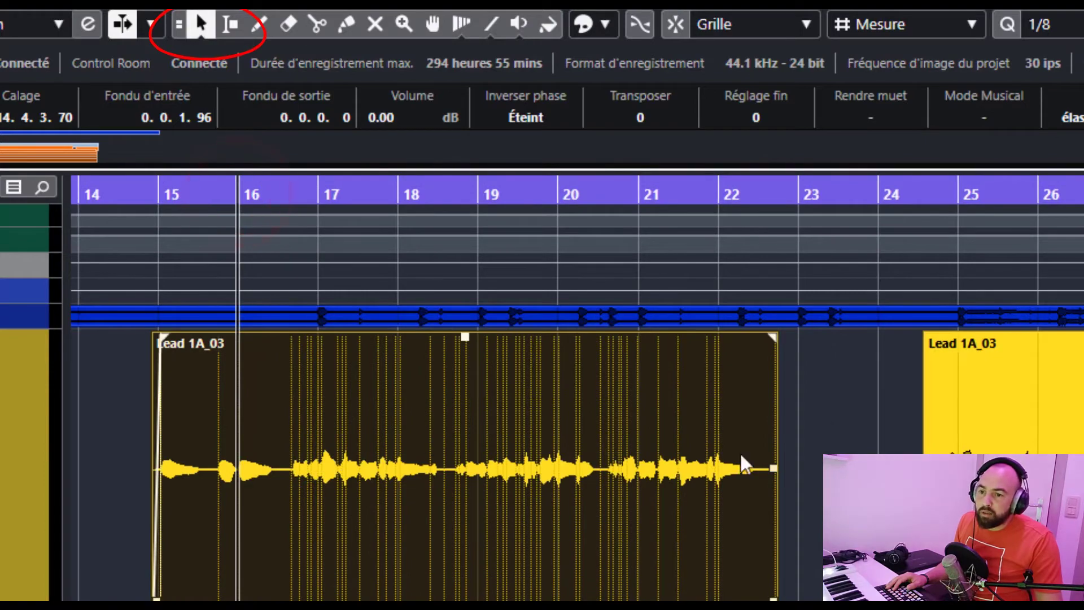
{"action": "left_click", "coordinate": [954, 463]}
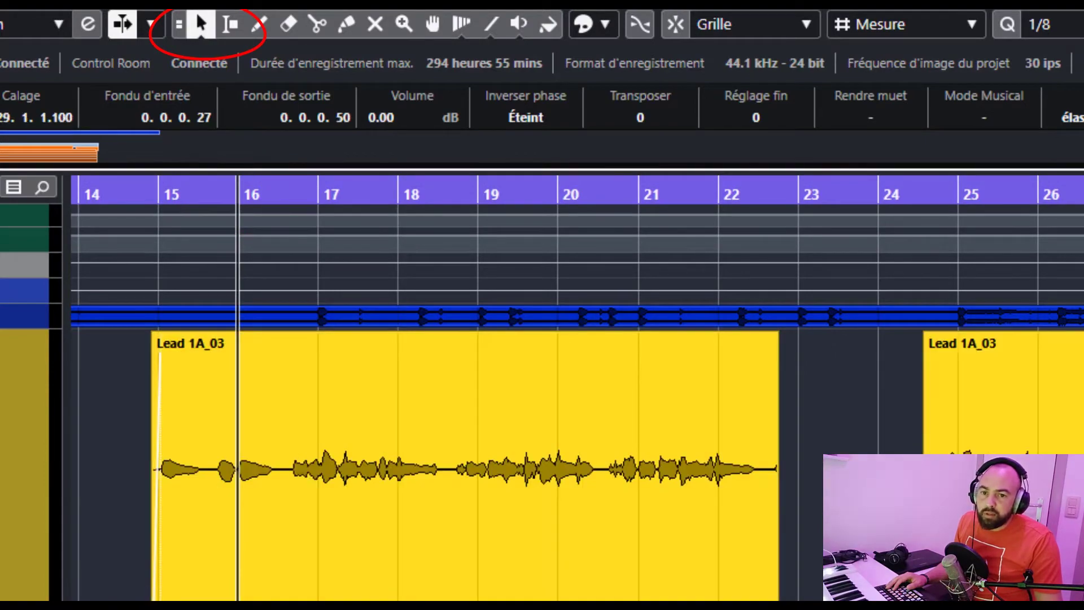
{"action": "left_click", "coordinate": [615, 547]}
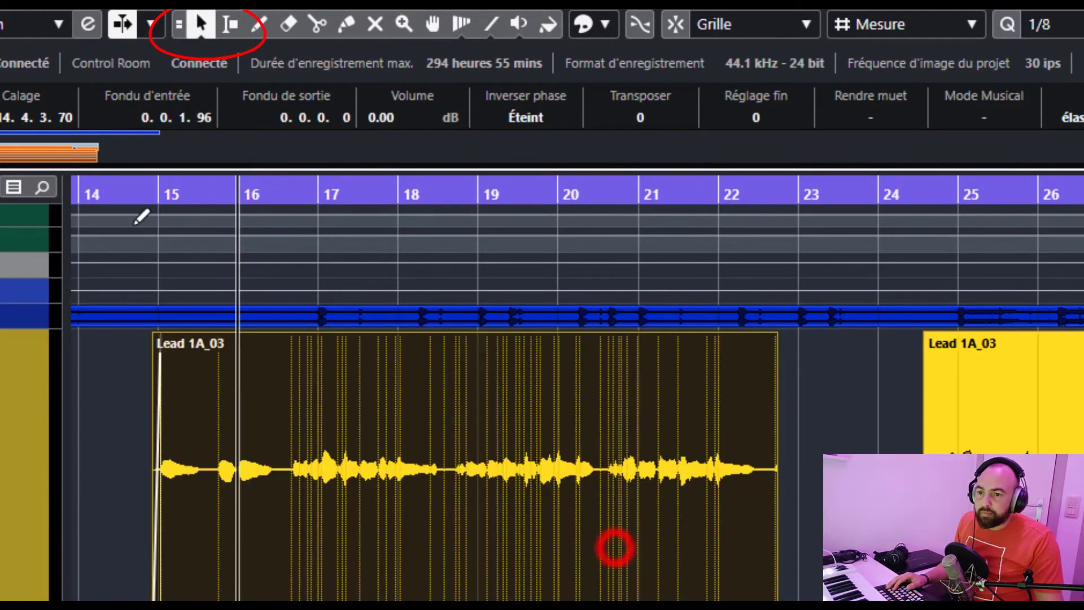
Switch to Range Selection and mark free ranges in the first Lead 1A clip around bars 15 and 16
{"action": "left_click", "coordinate": [228, 24]}
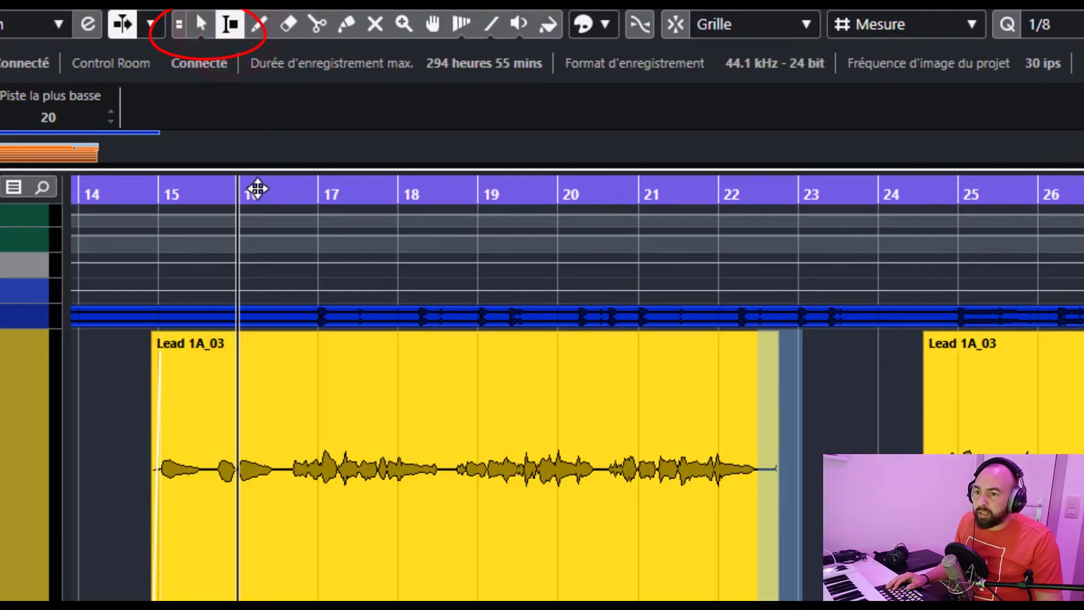
{"action": "left_click", "coordinate": [257, 188]}
{"action": "key", "text": "h"}
{"action": "key", "text": "h"}
{"action": "key", "text": "h"}
{"action": "left_click_drag", "start_coordinate": [298, 418], "coordinate": [343, 416]}
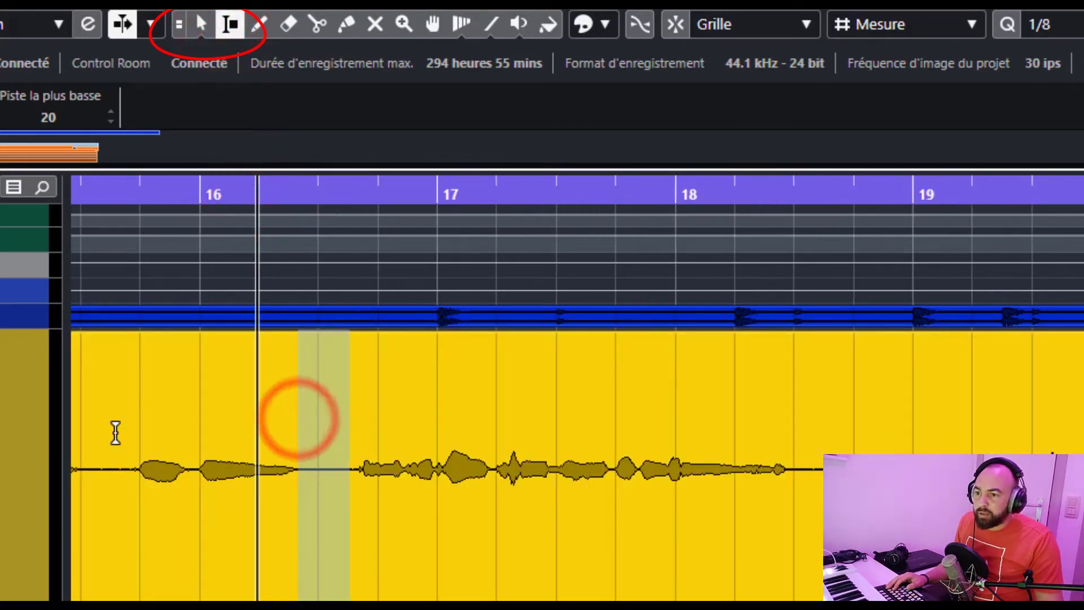
{"action": "left_click", "coordinate": [133, 430]}
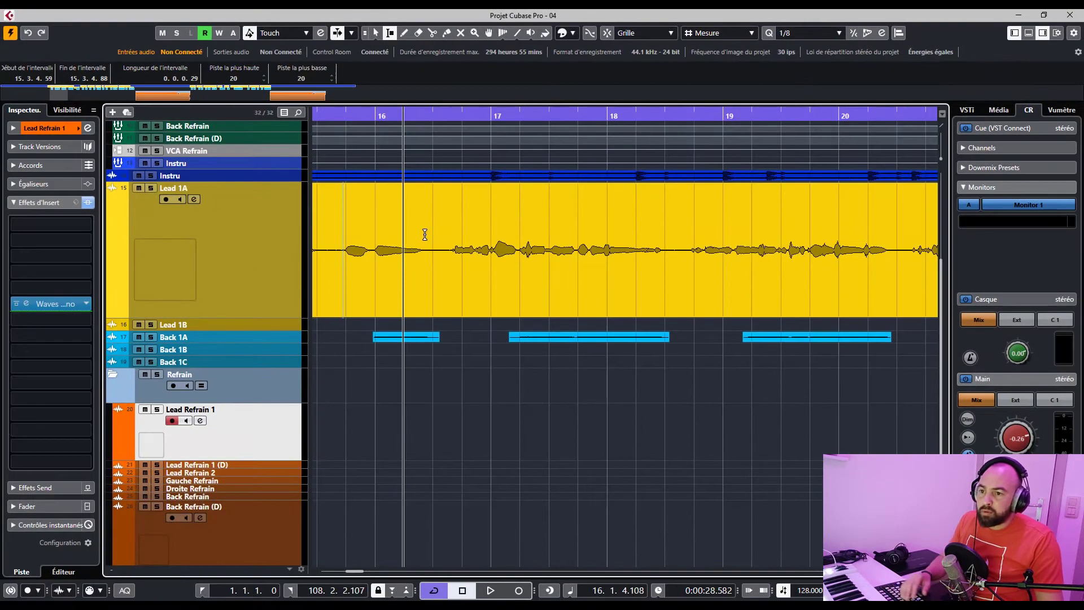
Cut out the silent gaps in the first Lead 1A clip at about 16.2, 18.3, 20.2 and 15.3
{"action": "left_click_drag", "start_coordinate": [419, 246], "coordinate": [445, 247]}
{"action": "key", "text": "Delete"}
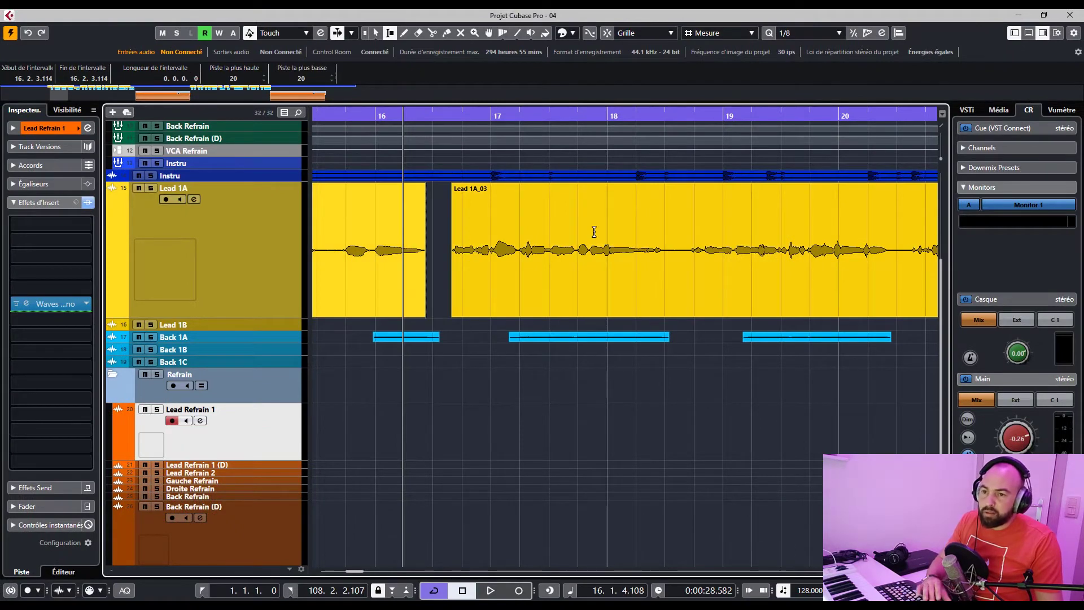
{"action": "key", "text": "Delete"}
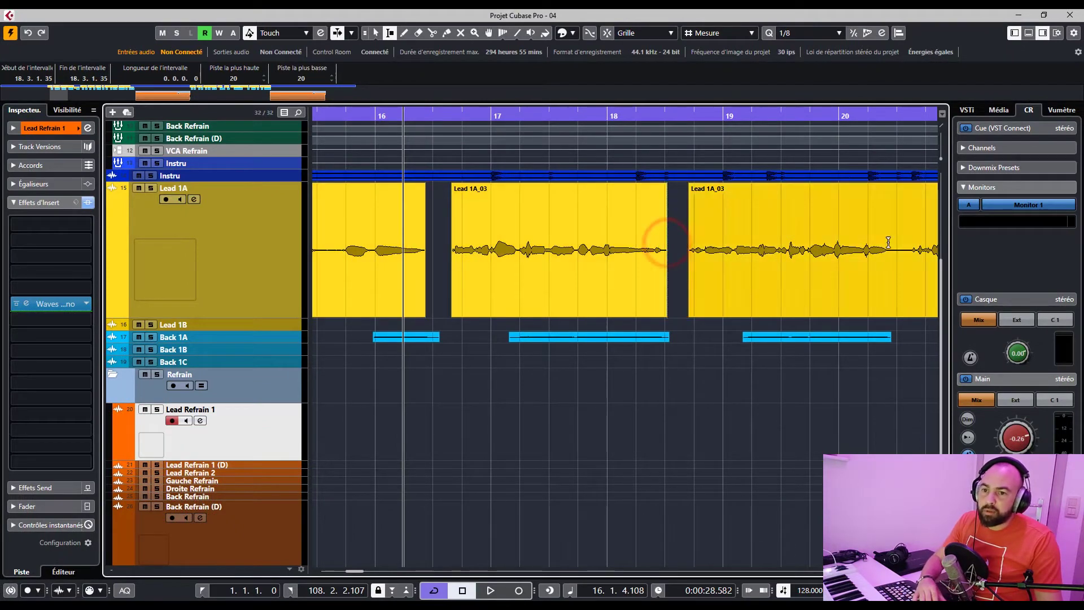
{"action": "key", "text": "Delete"}
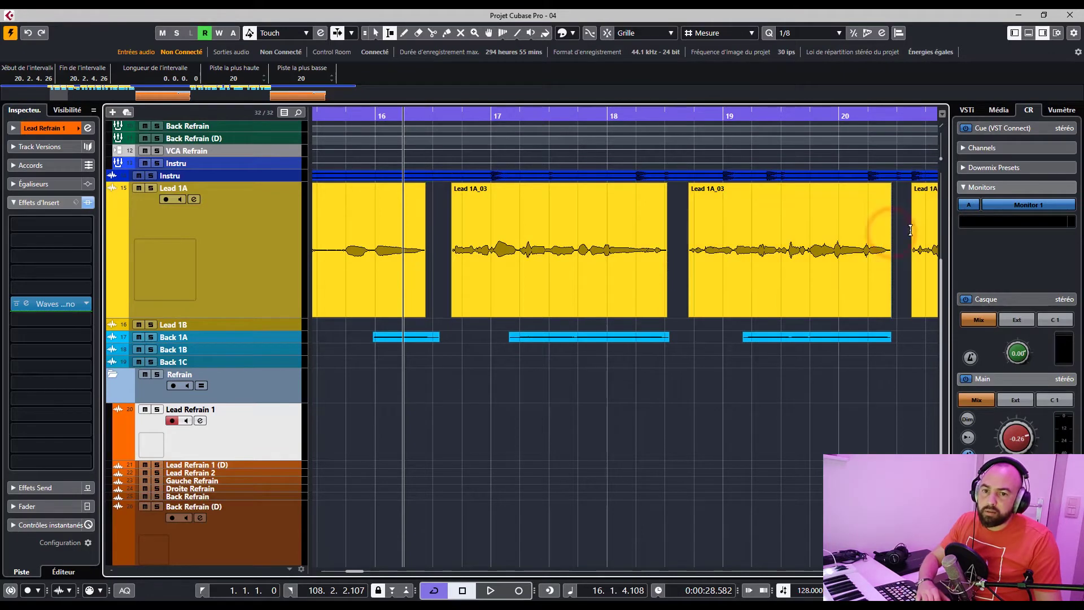
{"action": "left_click_drag", "start_coordinate": [367, 113], "coordinate": [380, 229]}
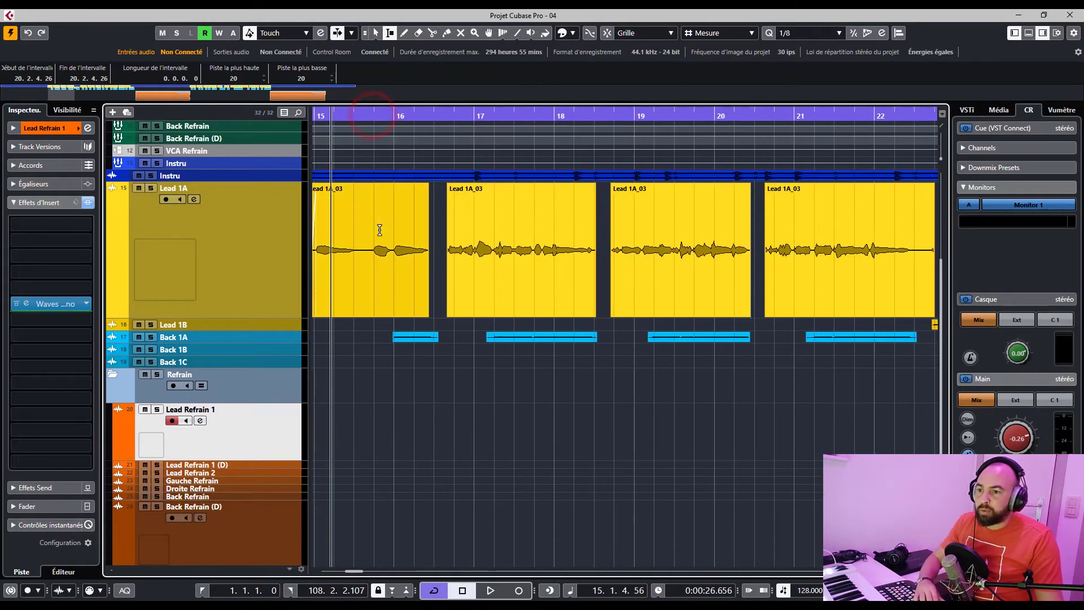
{"action": "key", "text": "Delete"}
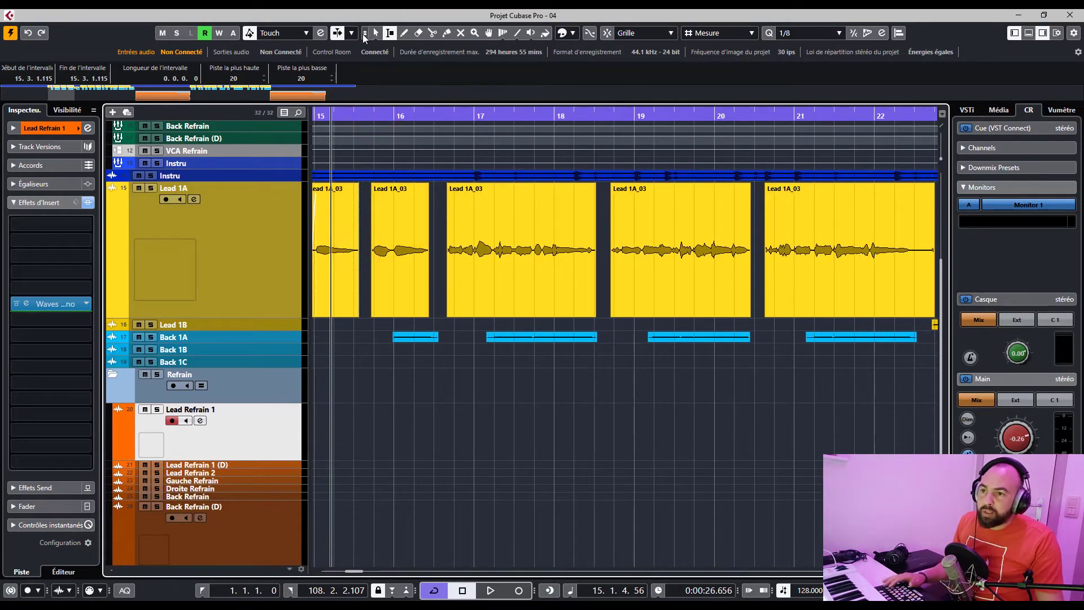
Turn on the combined selection tools and remove the silent lead-in of the first Lead 1A clip up to about bar 15
{"action": "left_click", "coordinate": [365, 34]}
{"action": "left_click_drag", "start_coordinate": [384, 119], "coordinate": [351, 138]}
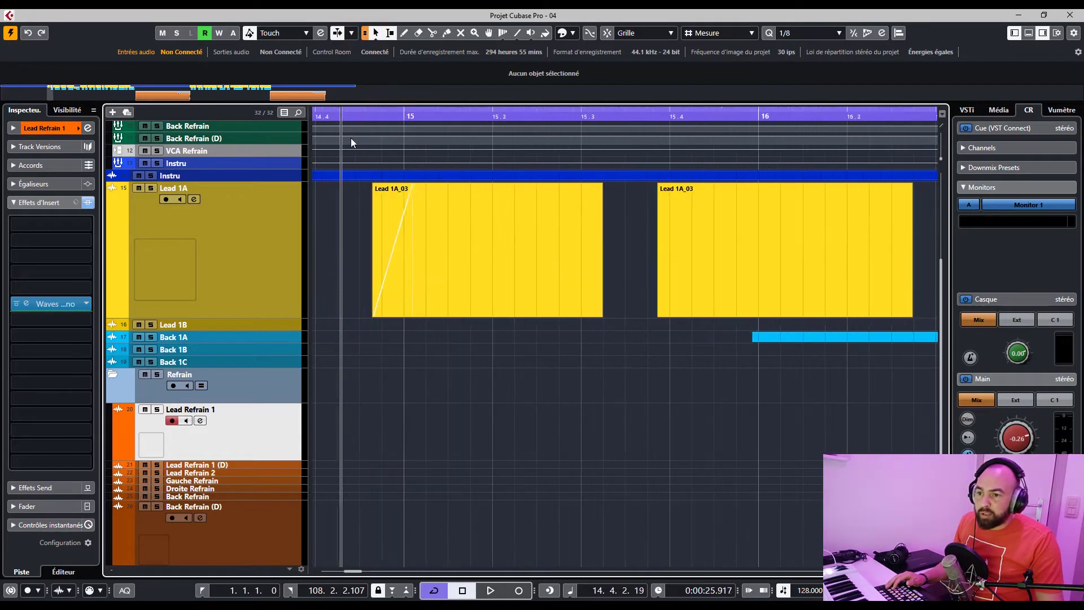
{"action": "left_click", "coordinate": [434, 299]}
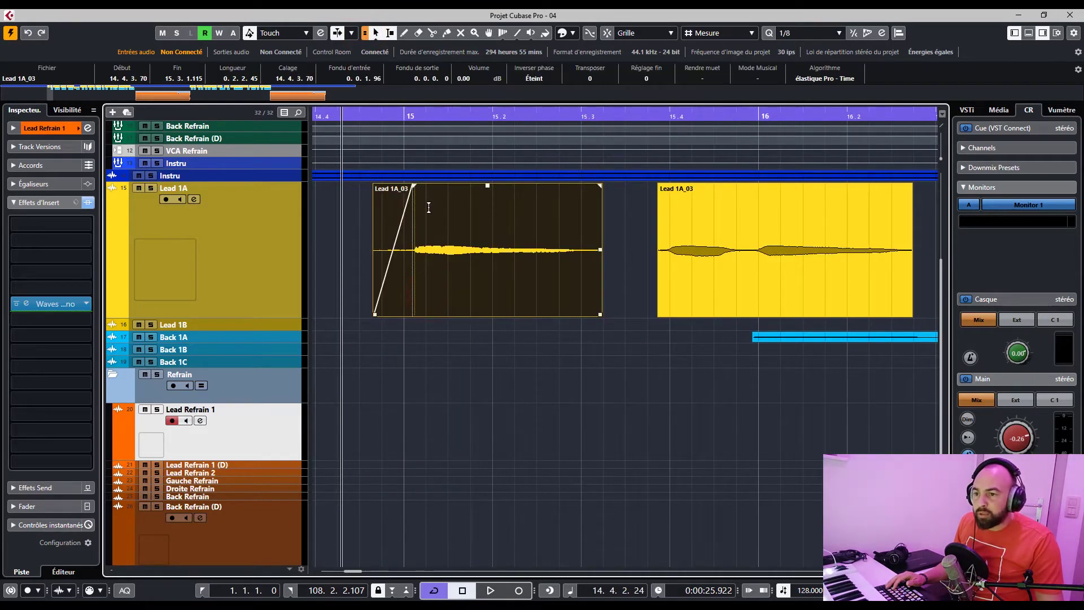
{"action": "mouse_move", "coordinate": [404, 202]}
{"action": "left_mouse_down"}
{"action": "mouse_move", "coordinate": [367, 202]}
{"action": "mouse_move", "coordinate": [411, 201]}
{"action": "left_mouse_up"}
{"action": "key", "text": "Delete"}
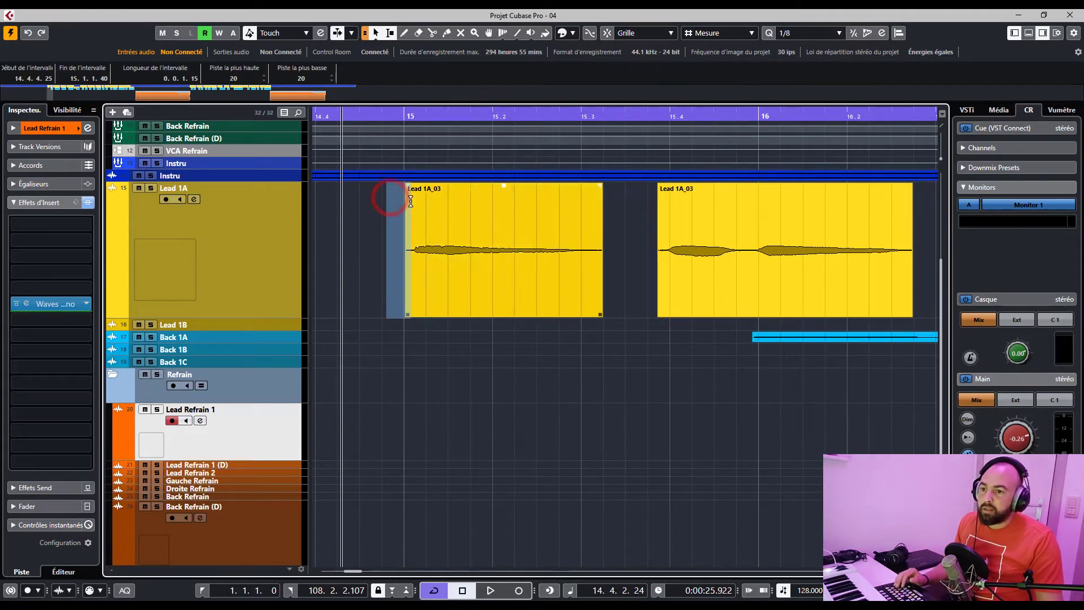
Give the Lead 1A clip at bar 15 a short fade-out and a short fade-in from ranges selected over its edges
{"action": "mouse_move", "coordinate": [589, 223]}
{"action": "left_mouse_down"}
{"action": "mouse_move", "coordinate": [661, 216]}
{"action": "mouse_move", "coordinate": [600, 220]}
{"action": "left_mouse_up"}
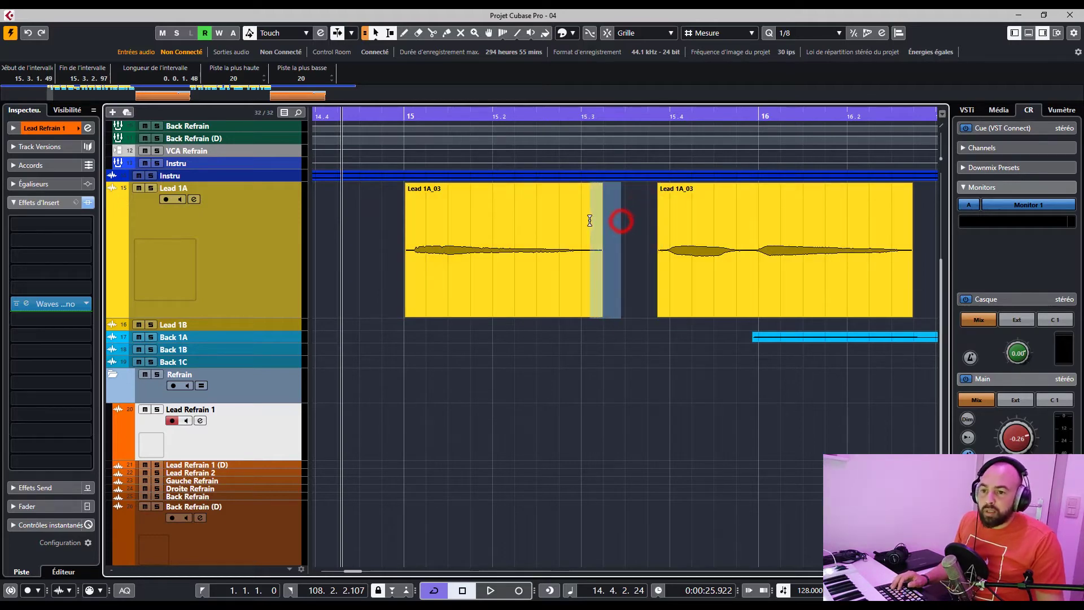
{"action": "left_click", "coordinate": [643, 234]}
{"action": "left_click_drag", "start_coordinate": [459, 117], "coordinate": [493, 188]}
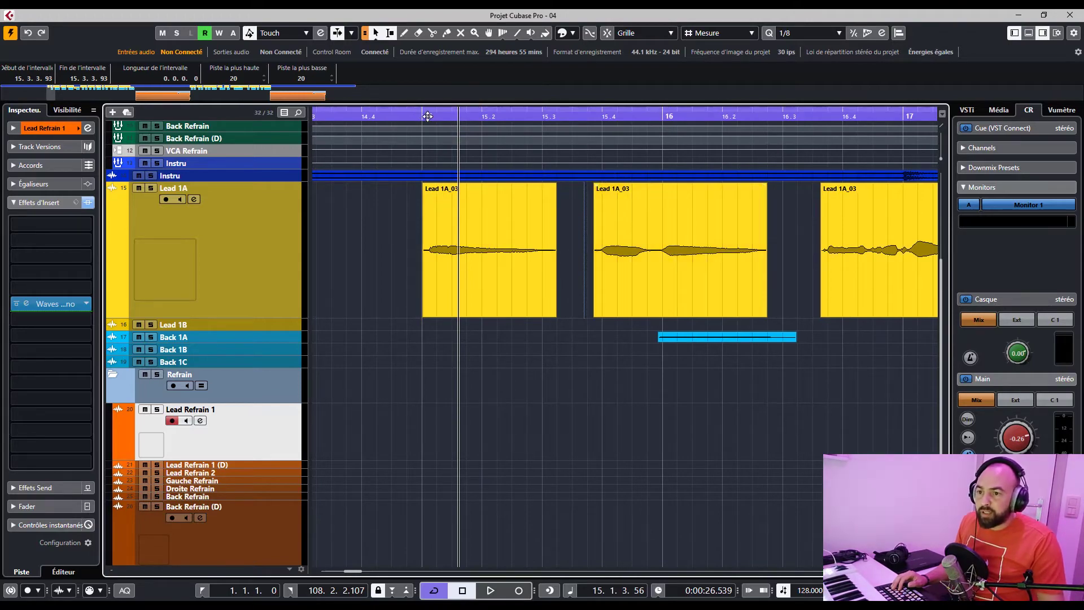
{"action": "left_click_drag", "start_coordinate": [569, 225], "coordinate": [548, 226]}
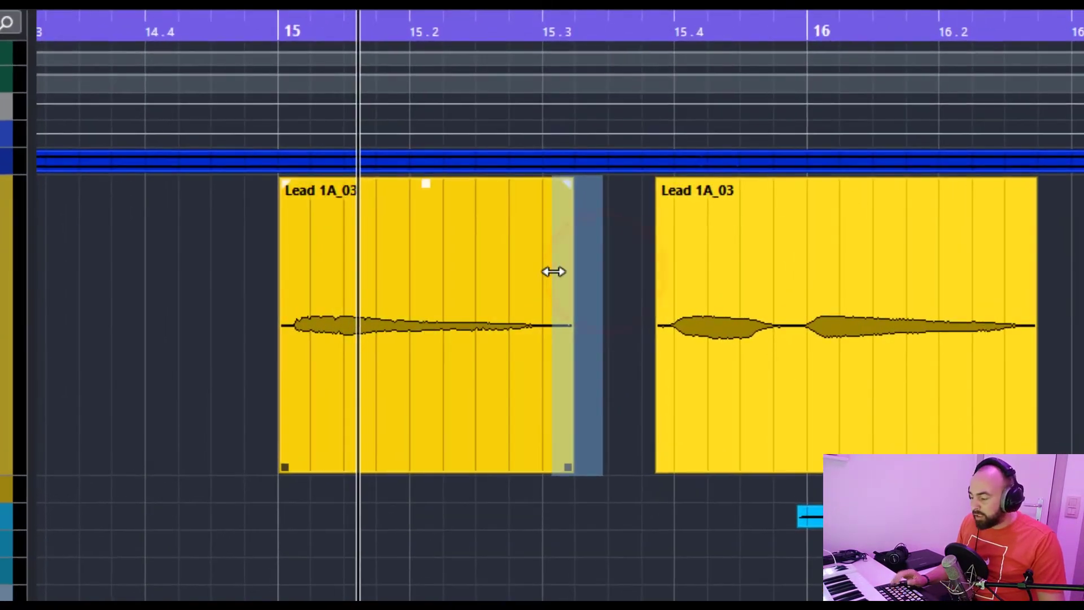
{"action": "key", "text": "a"}
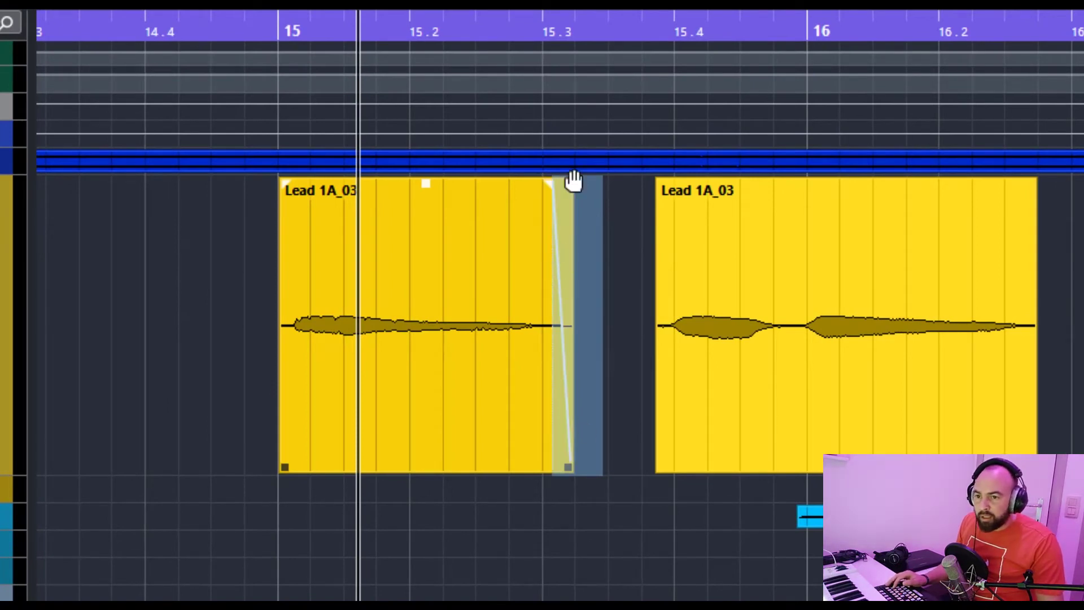
{"action": "left_click_drag", "start_coordinate": [241, 274], "coordinate": [291, 273]}
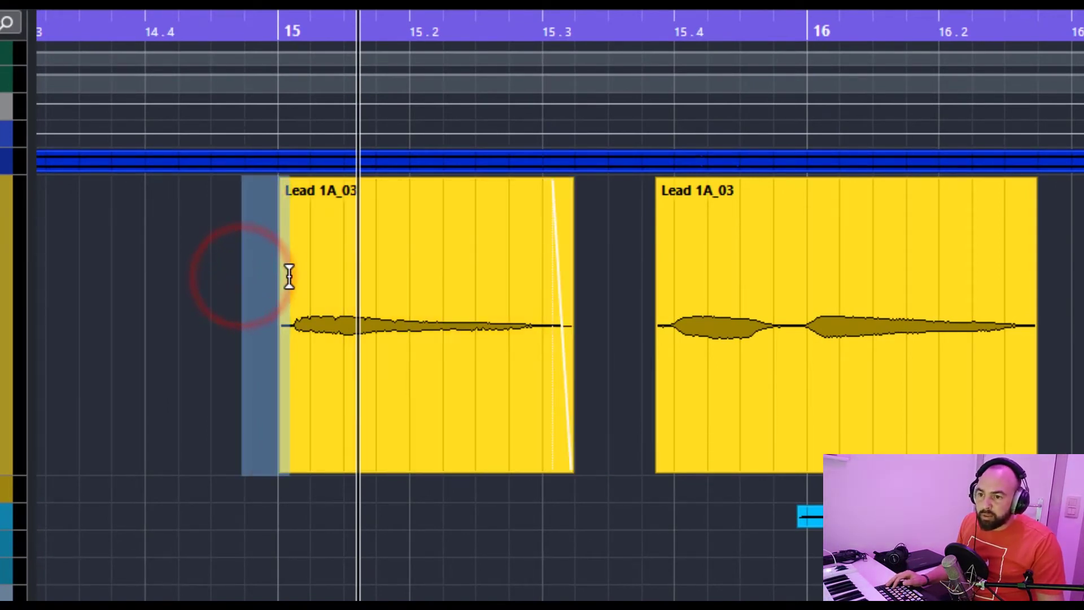
{"action": "key", "text": "a"}
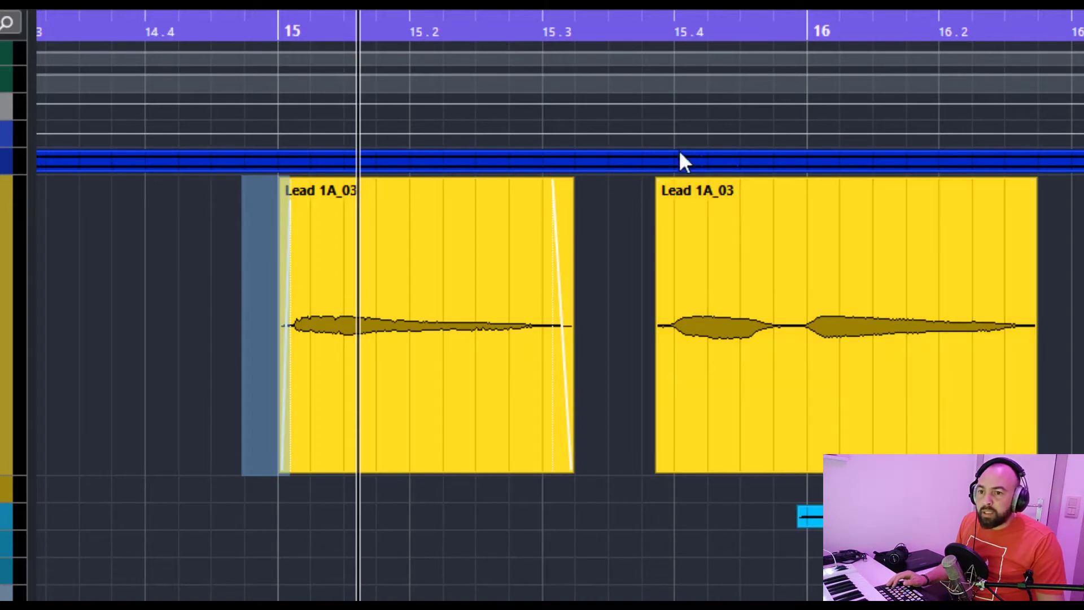
Add short fades to both ends of the second Lead 1A clip and to the edges of the next clips up to about 18.3
{"action": "left_click_drag", "start_coordinate": [664, 185], "coordinate": [679, 185]}
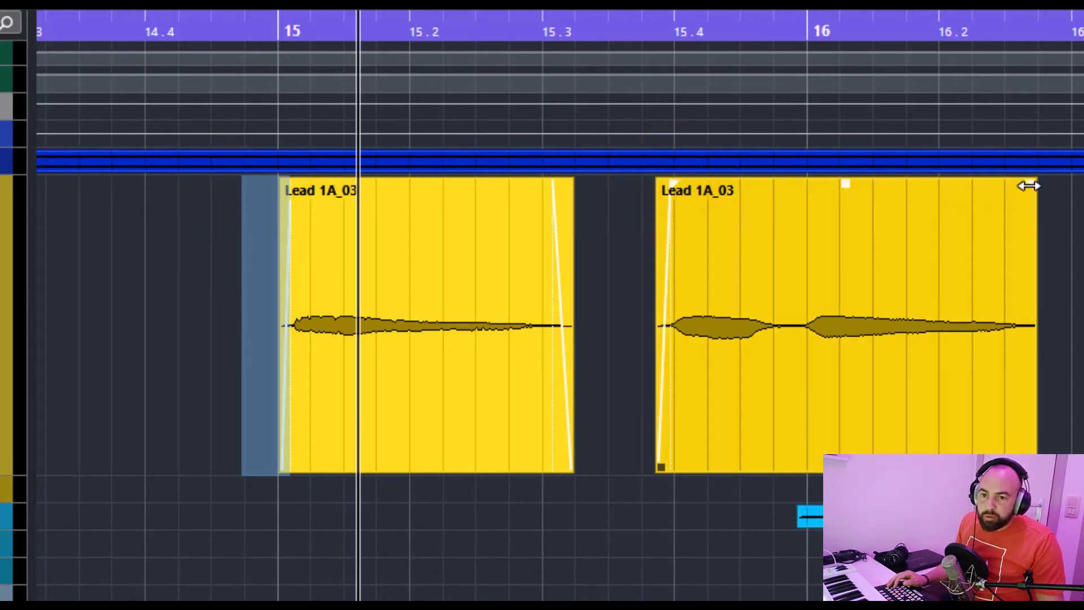
{"action": "left_click_drag", "start_coordinate": [1030, 183], "coordinate": [1011, 183]}
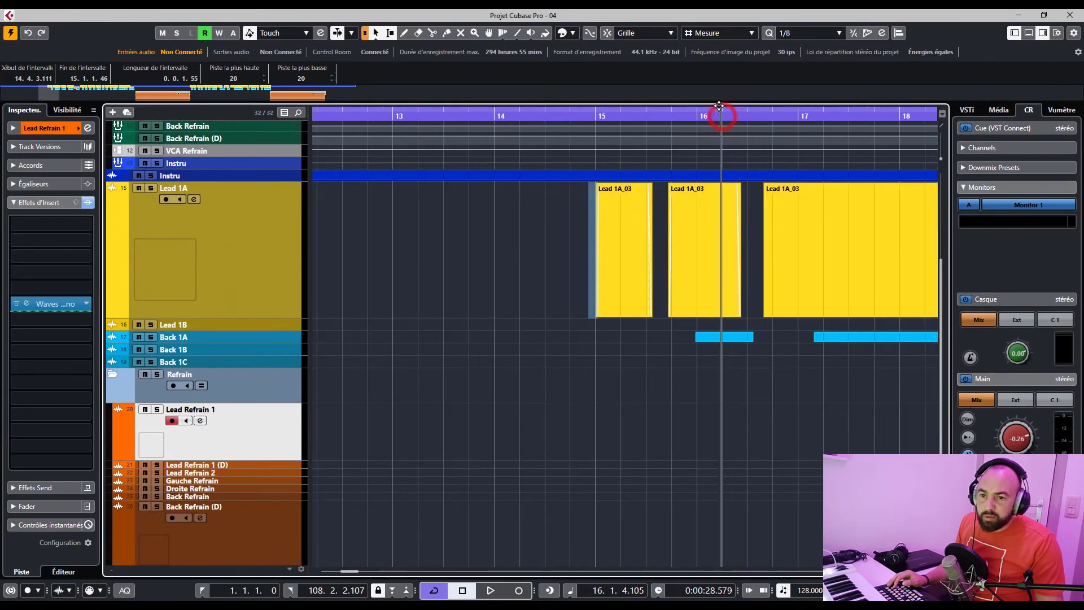
{"action": "left_click_drag", "start_coordinate": [719, 112], "coordinate": [804, 228]}
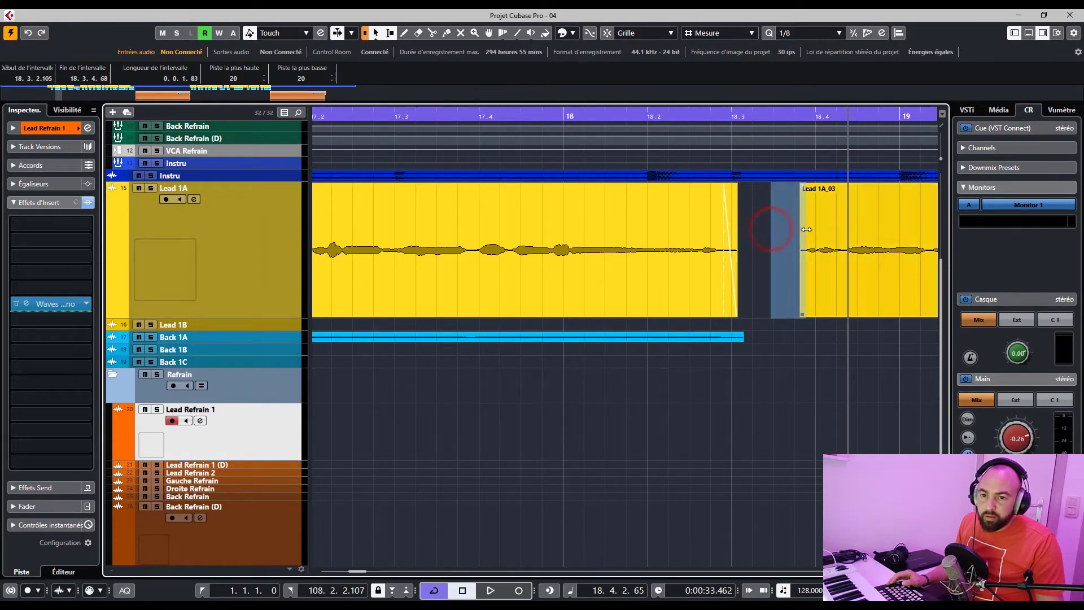
Split the Lead 1A clip on both sides of the tiny silence just before 17.4 and erase the piece between the cuts
{"action": "left_click_drag", "start_coordinate": [716, 115], "coordinate": [656, 131]}
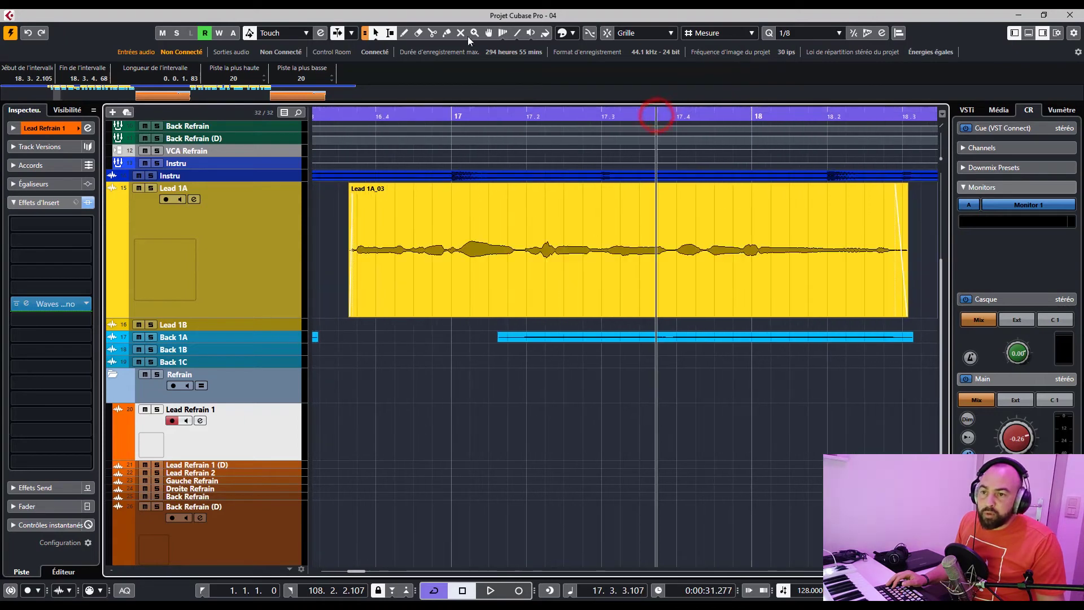
{"action": "left_click", "coordinate": [434, 32]}
{"action": "left_click", "coordinate": [670, 249]}
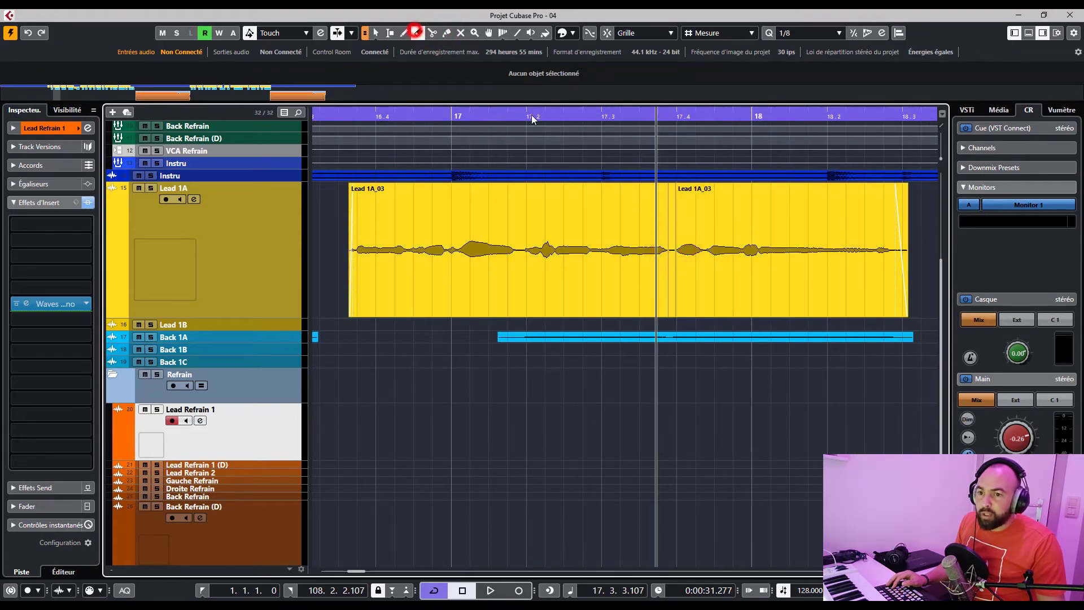
{"action": "left_click", "coordinate": [418, 33]}
{"action": "left_click", "coordinate": [673, 248]}
Return to Object Selection and add very short fades to the clip edges around the gap near 17.4
{"action": "left_click_drag", "start_coordinate": [596, 117], "coordinate": [595, 112]}
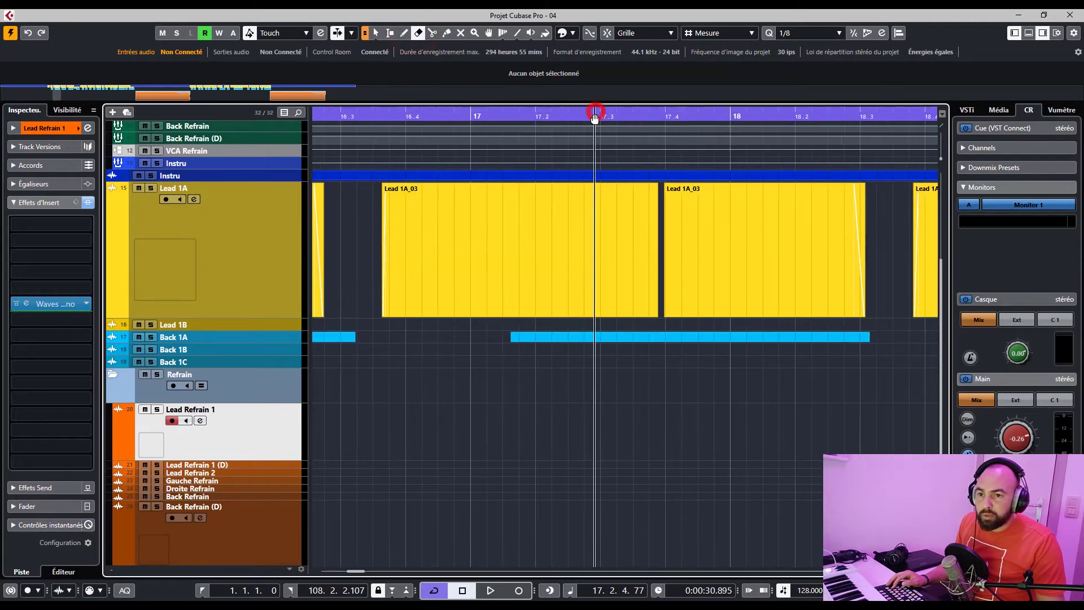
{"action": "left_click", "coordinate": [376, 32]}
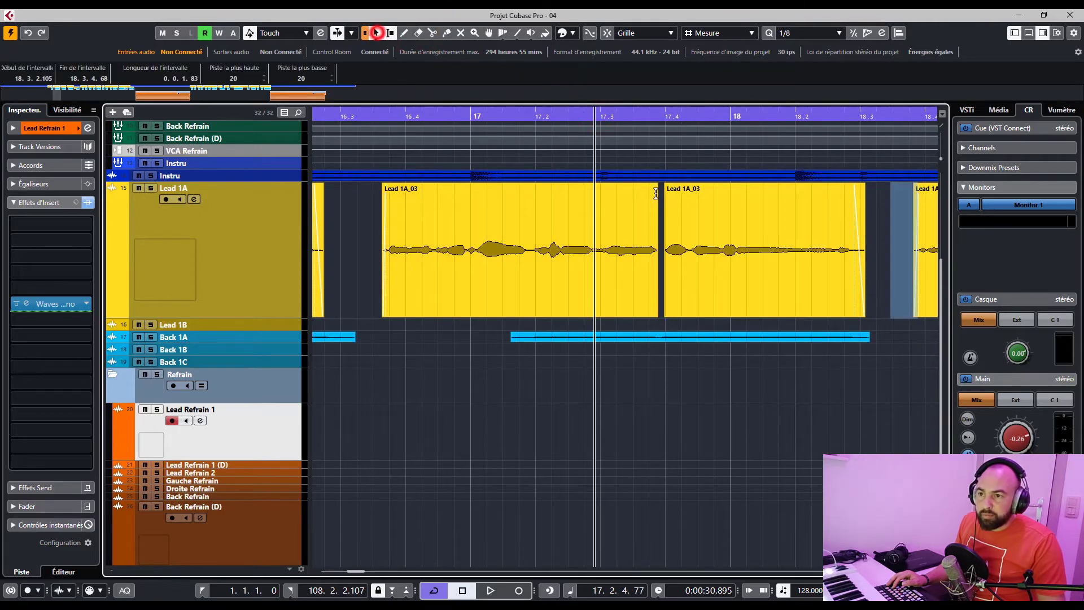
{"action": "left_click", "coordinate": [654, 187]}
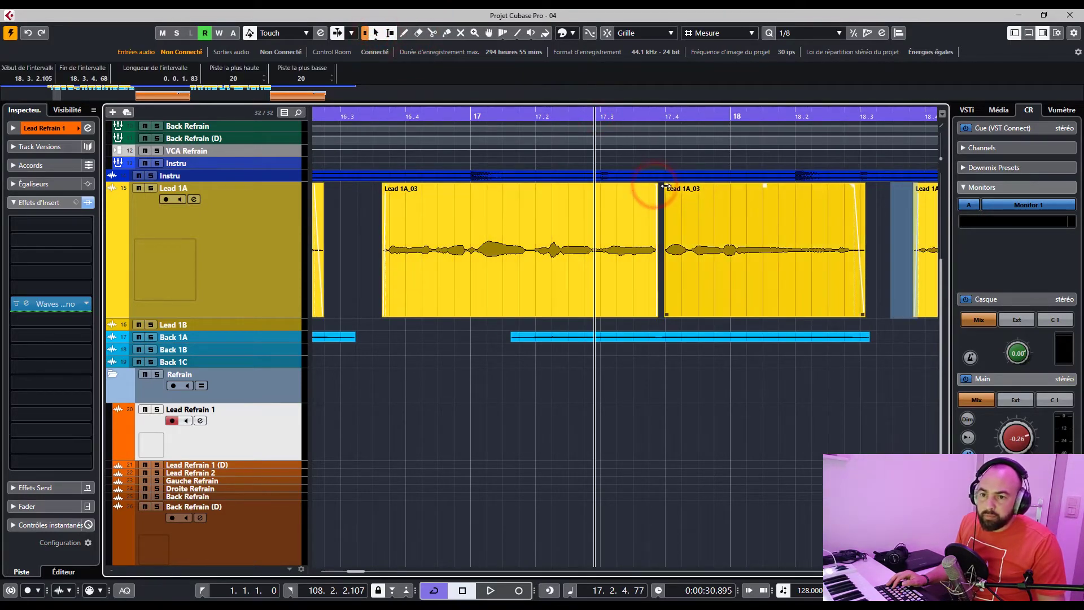
{"action": "left_click", "coordinate": [667, 187]}
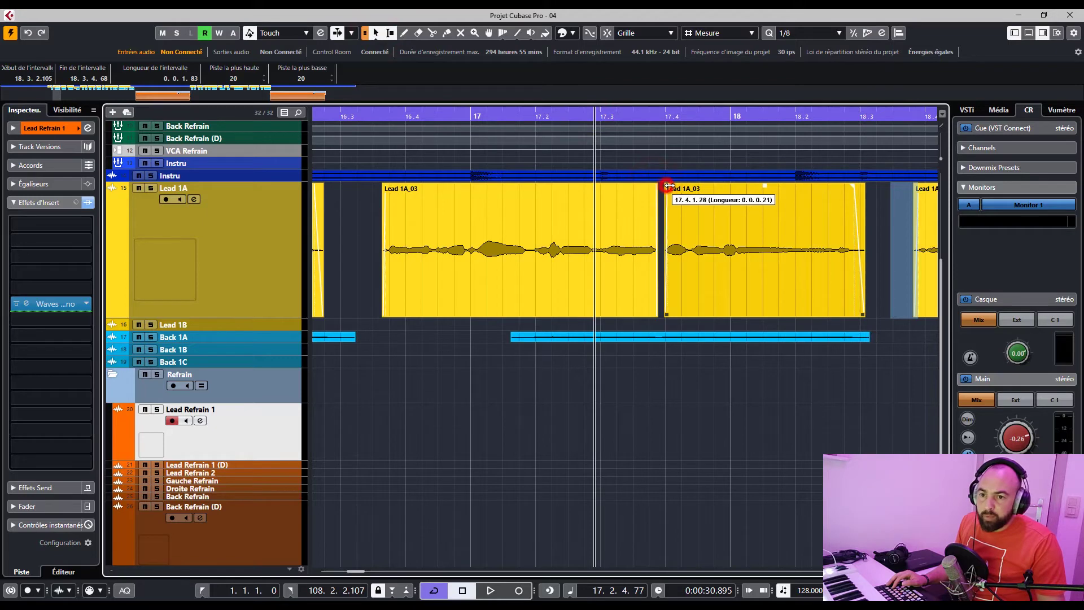
Choose the Erase tool from the pop-up toolbox in the arrangement, and switch back to the combined selection tools the same way
{"action": "right_click", "coordinate": [493, 395]}
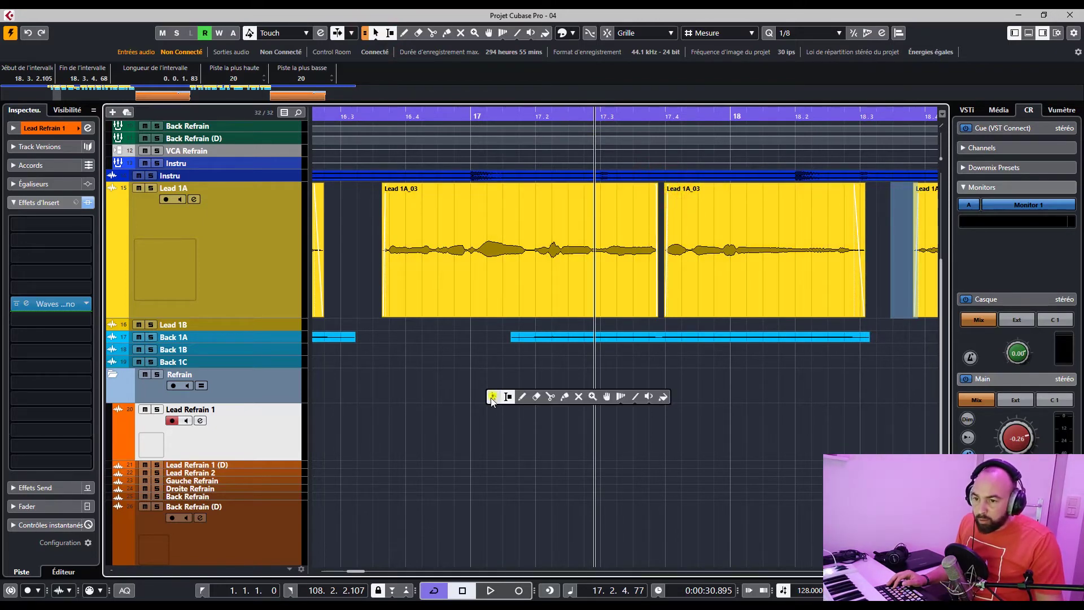
{"action": "left_click", "coordinate": [536, 397]}
{"action": "right_click", "coordinate": [536, 392]}
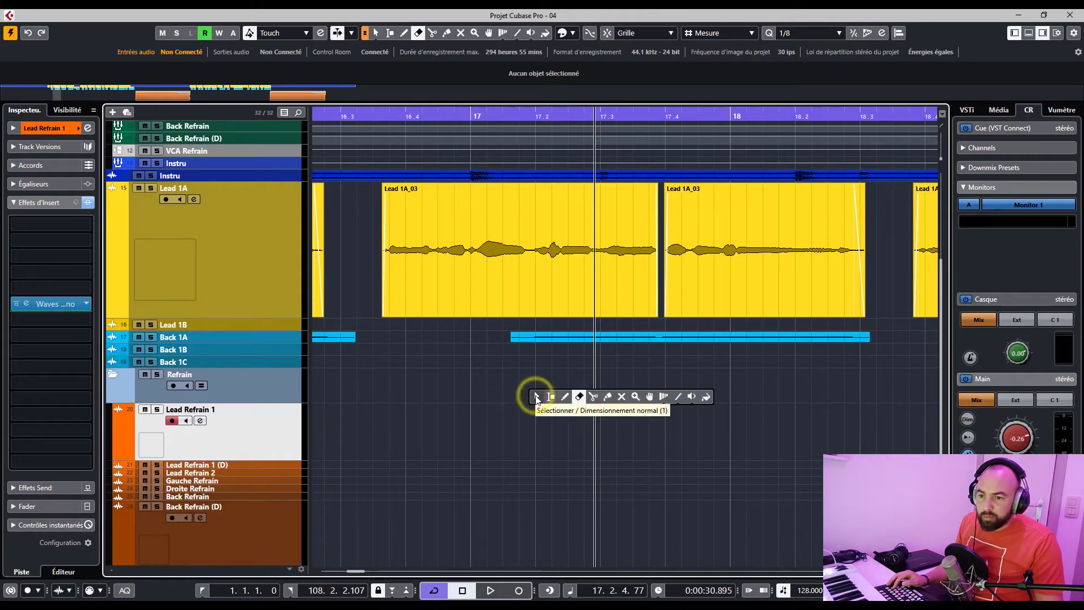
{"action": "left_click", "coordinate": [557, 393]}
Show the whole arrangement and select the Back Refrain_01 clip at bar 41 on the Back Refrain (D) track
{"action": "left_click_drag", "start_coordinate": [555, 117], "coordinate": [602, 84]}
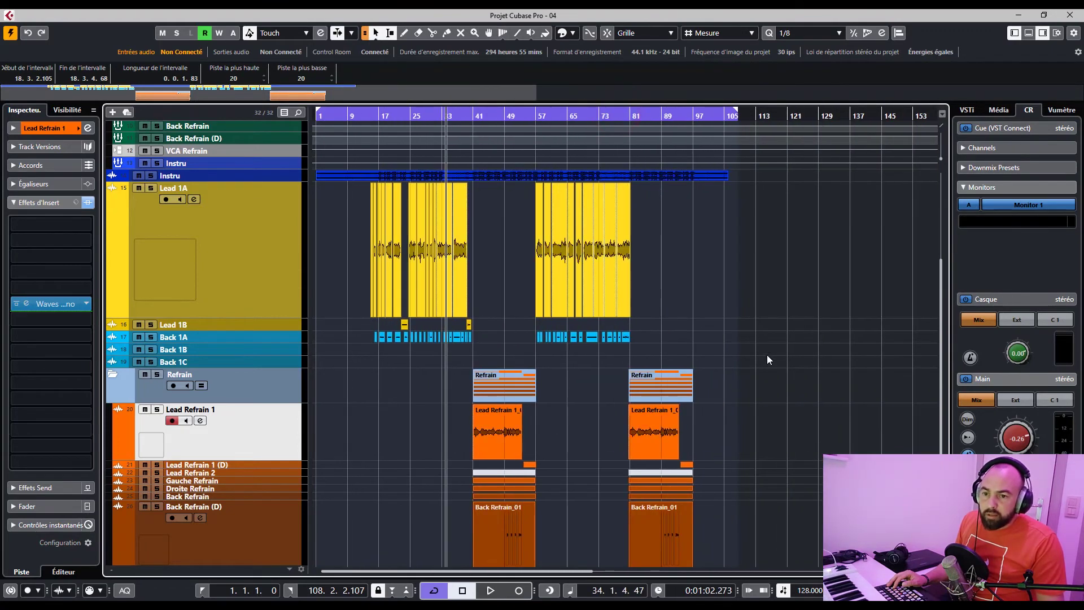
{"action": "scroll", "coordinate": [522, 324], "scroll_direction": "down", "scroll_amount": 2}
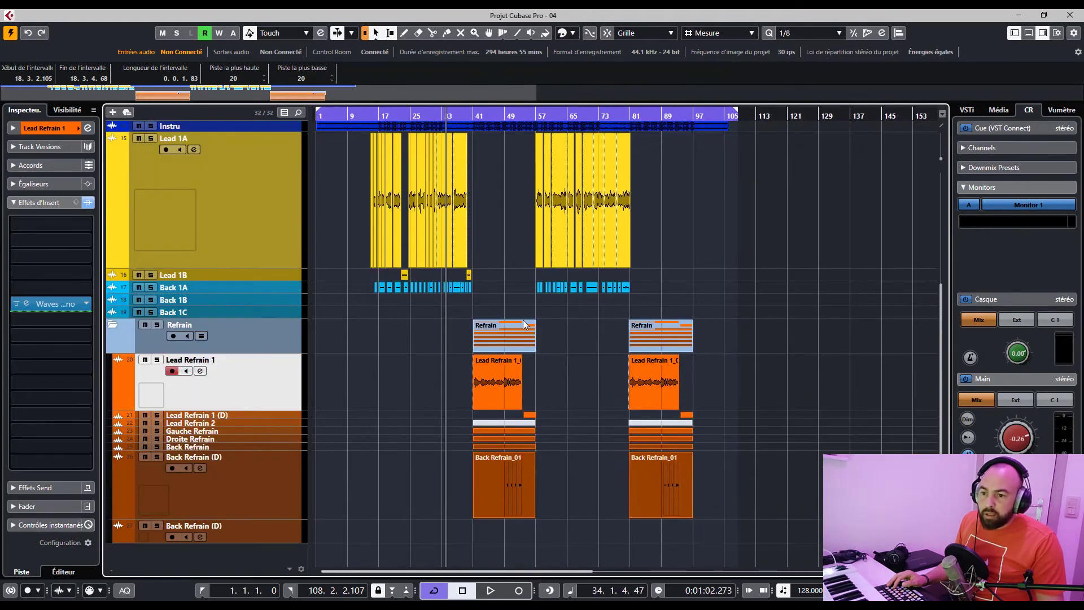
{"action": "left_click", "coordinate": [518, 501]}
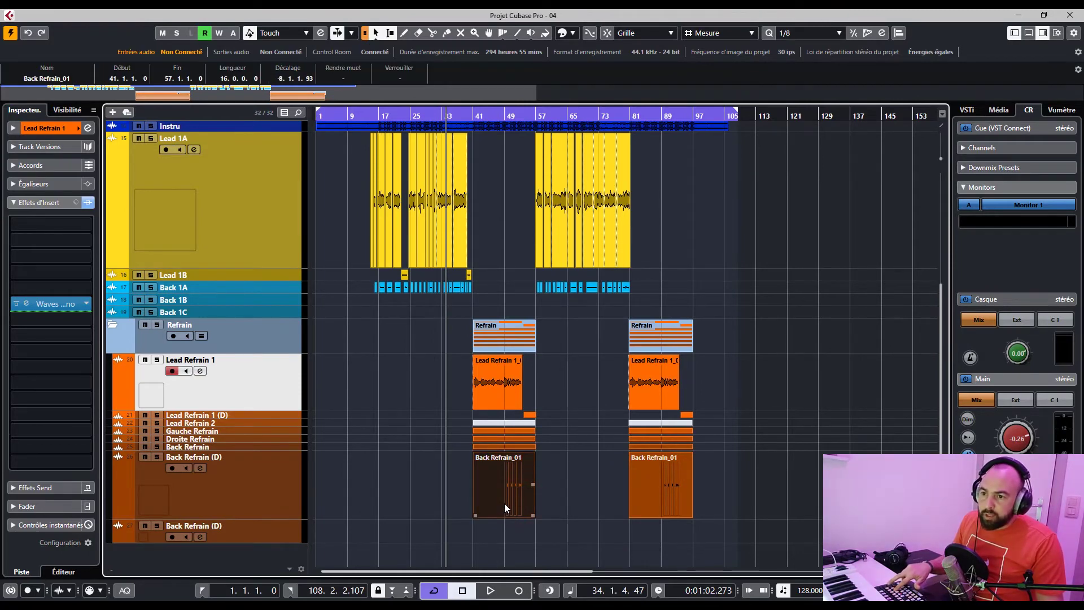
Undo the recent Lead 1A cuts and Back Refrain_01 edits, back to the separate clips on the Back Refrain (D) track
{"action": "key", "text": "ctrl+z"}
{"action": "key", "text": "ctrl+z"}
{"action": "key", "text": "ctrl+z"}
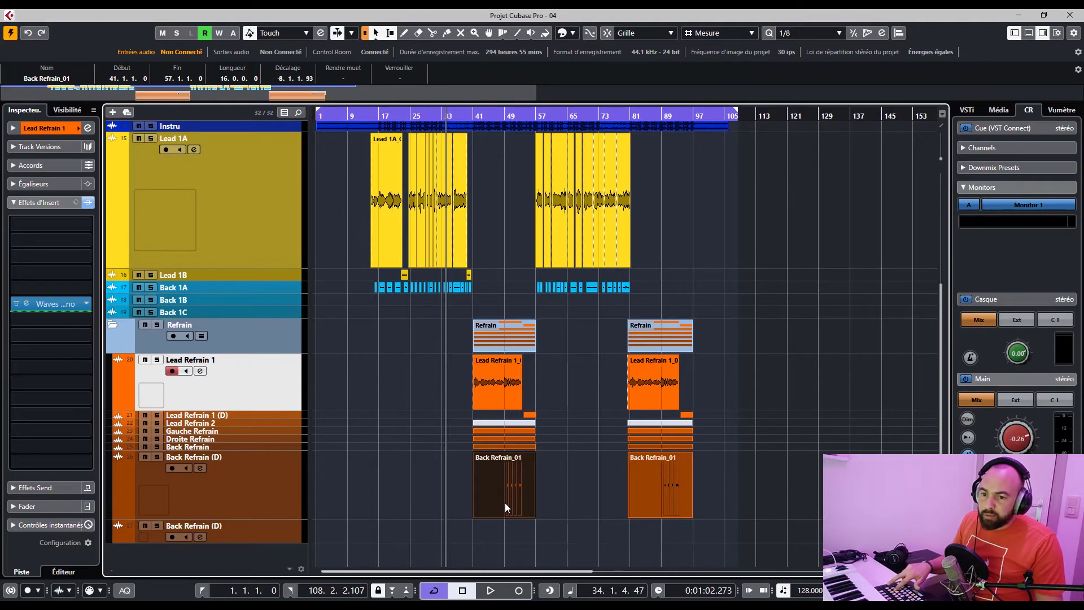
{"action": "key", "text": "ctrl+z"}
{"action": "key", "text": "ctrl+z"}
{"action": "key", "text": "ctrl+z"}
Choose the Glue tool, and switch back to the combined selection tools through the pop-up toolbox
{"action": "left_click_drag", "start_coordinate": [491, 116], "coordinate": [557, 158]}
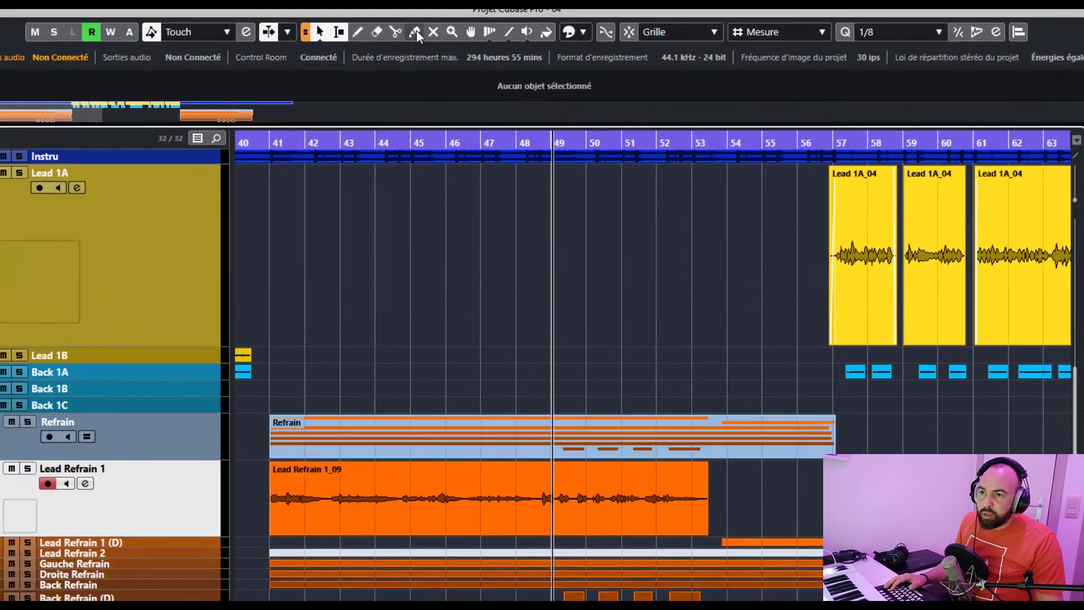
{"action": "left_click", "coordinate": [415, 32]}
{"action": "left_click_drag", "start_coordinate": [483, 141], "coordinate": [484, 128]}
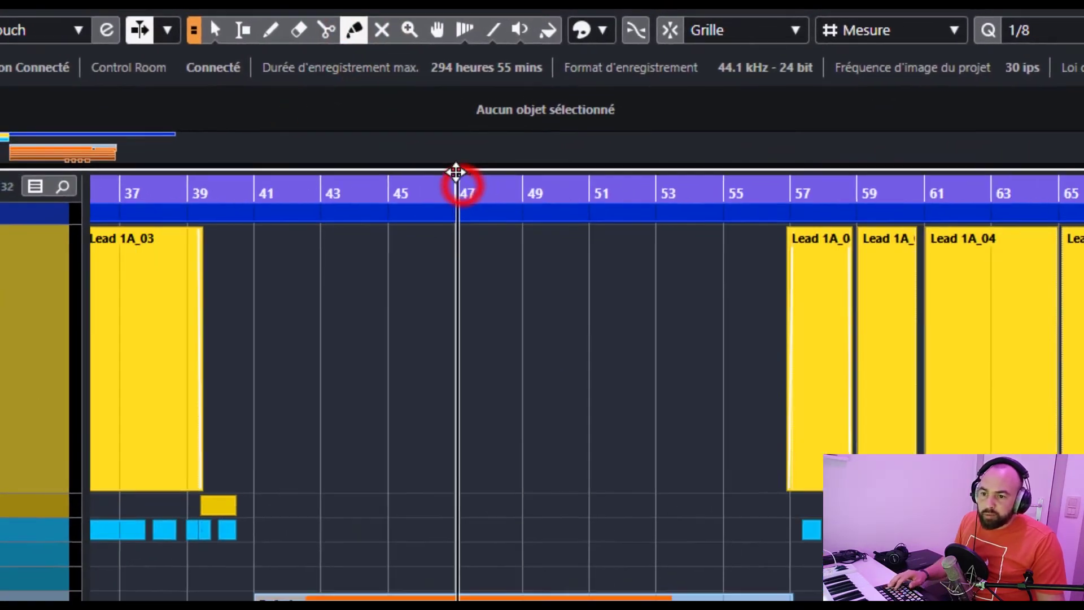
{"action": "left_click_drag", "start_coordinate": [456, 172], "coordinate": [456, 135]}
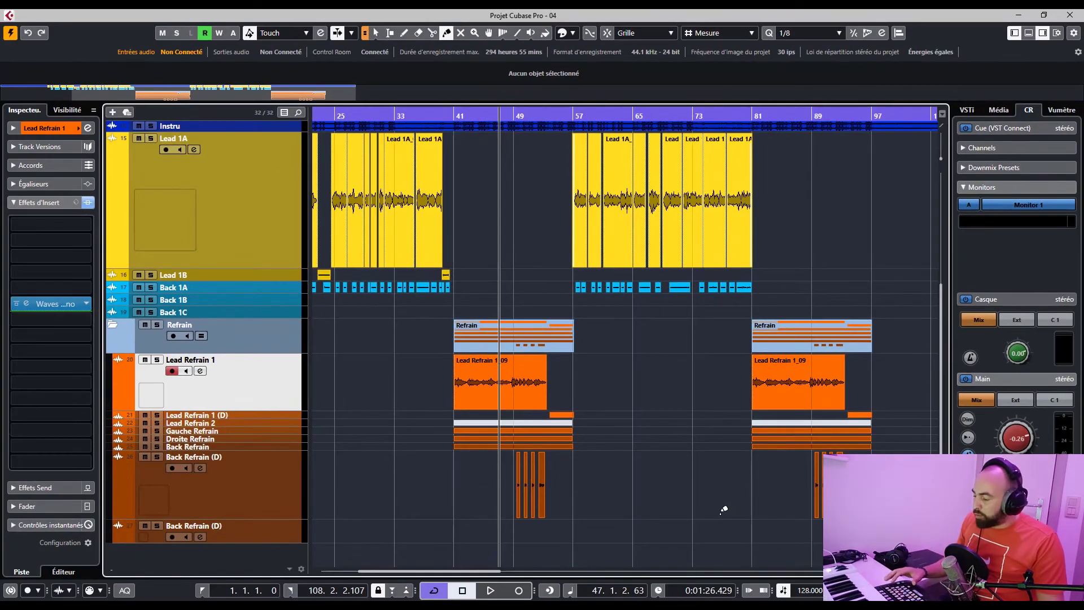
{"action": "right_click", "coordinate": [716, 508]}
{"action": "left_click", "coordinate": [728, 508]}
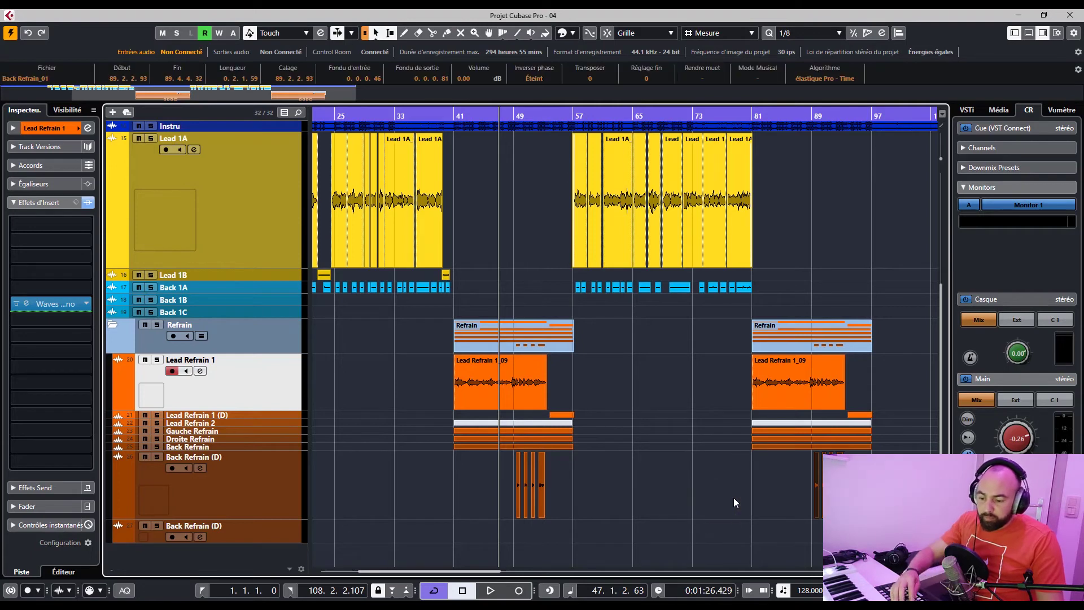
Play the Back Refrain (D) track in solo from about bar 48, and take it out of solo
{"action": "left_click_drag", "start_coordinate": [508, 112], "coordinate": [505, 132]}
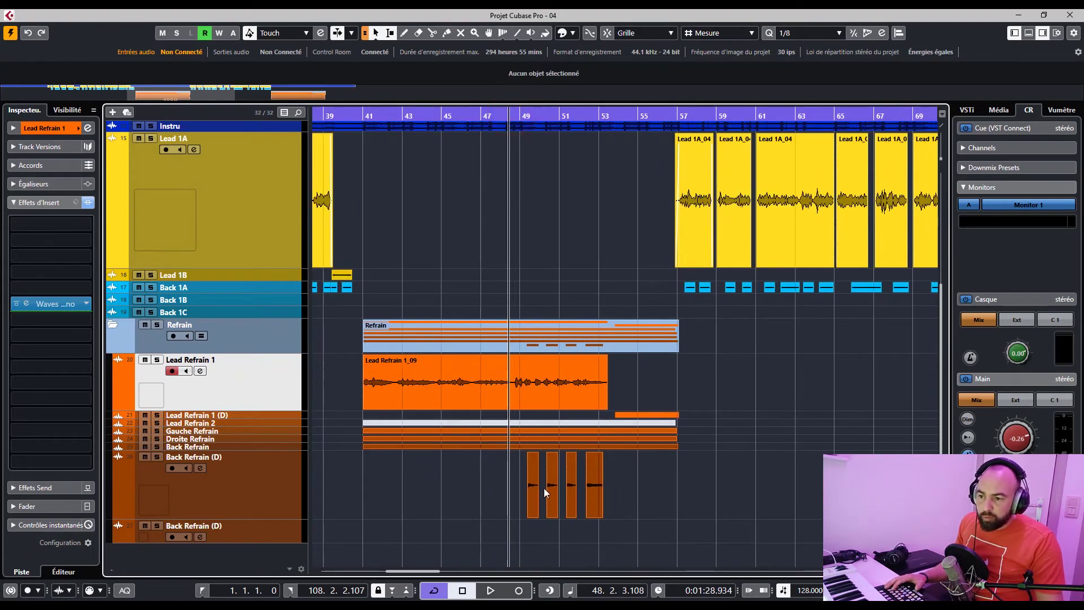
{"action": "left_click", "coordinate": [157, 457]}
{"action": "key", "text": "space"}
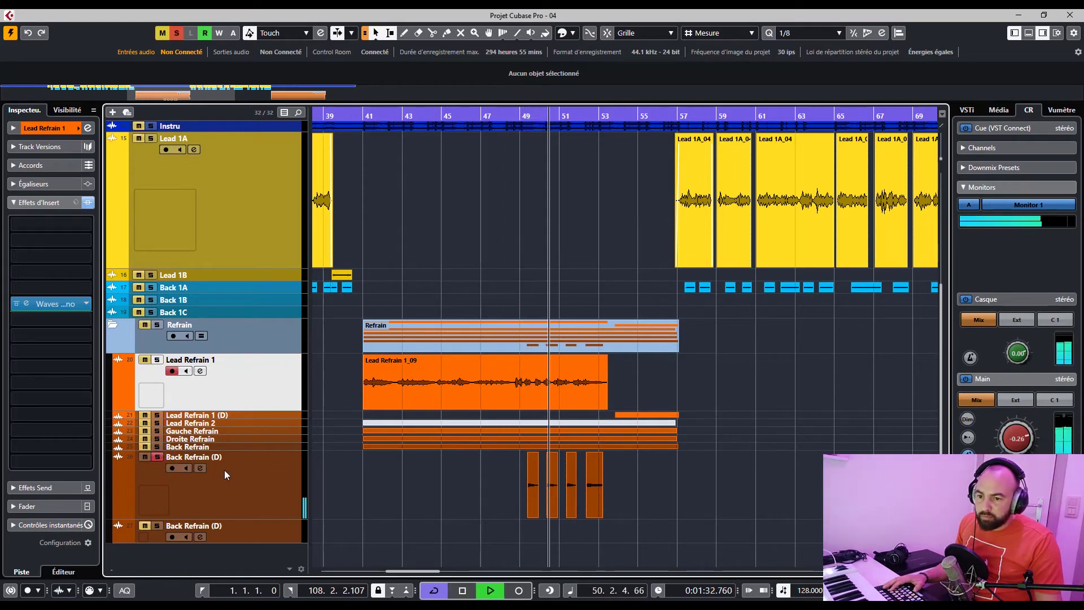
{"action": "key", "text": "space"}
{"action": "left_click", "coordinate": [158, 457]}
Play the first refrain with all tracks from just before bar 49, and stop playback
{"action": "left_click_drag", "start_coordinate": [520, 117], "coordinate": [519, 116]}
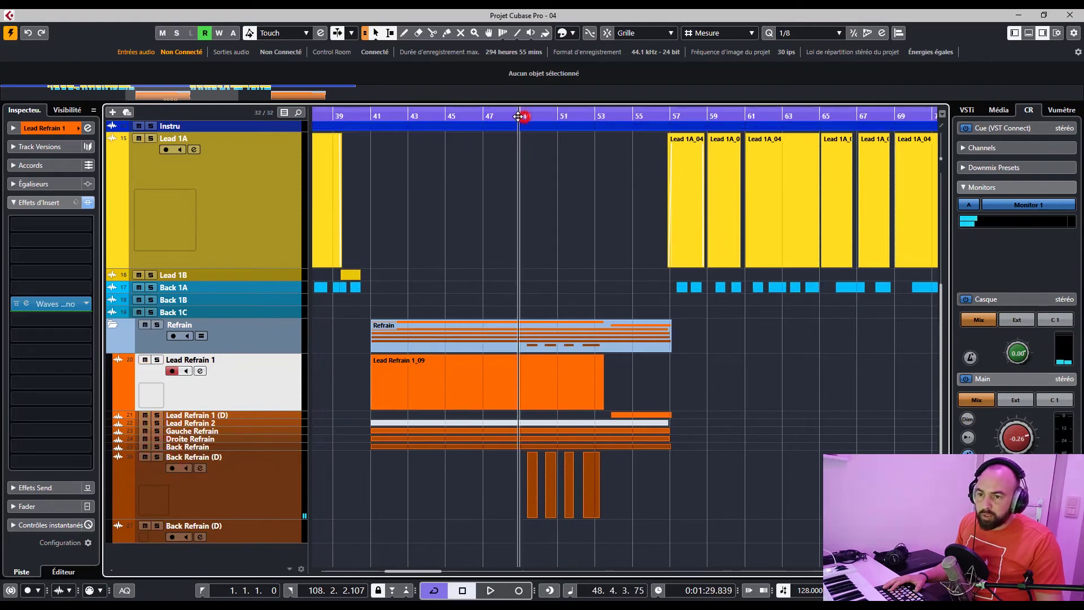
{"action": "key", "text": "space"}
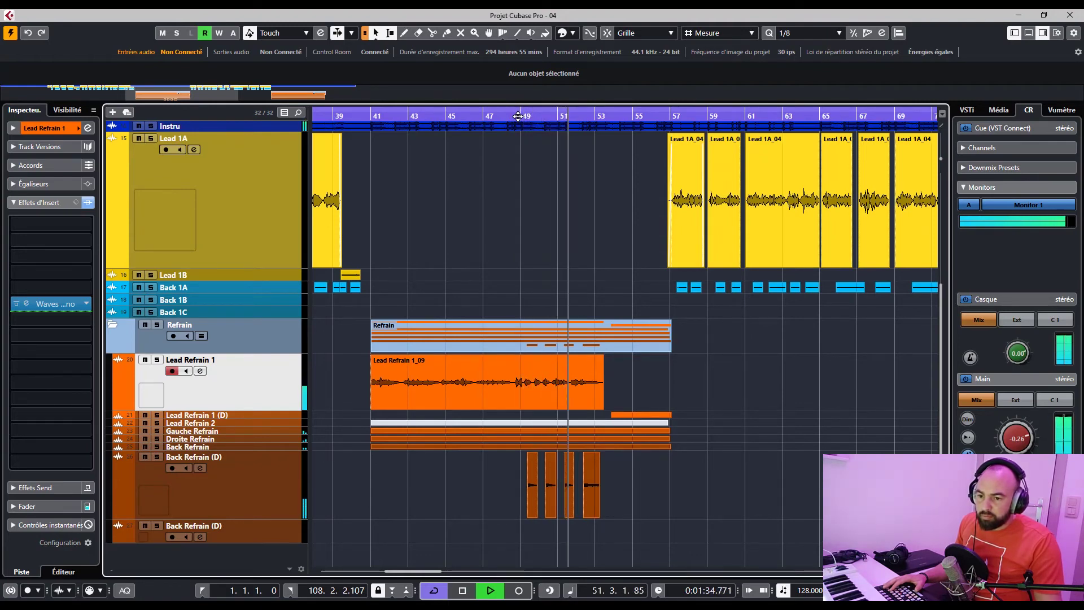
{"action": "key", "text": "space"}
Lengthen the merged Back Refrain_01 part at both ends, to start at 48.2.1.109 and end at 54.3.4.25
{"action": "left_click_drag", "start_coordinate": [517, 116], "coordinate": [511, 103]}
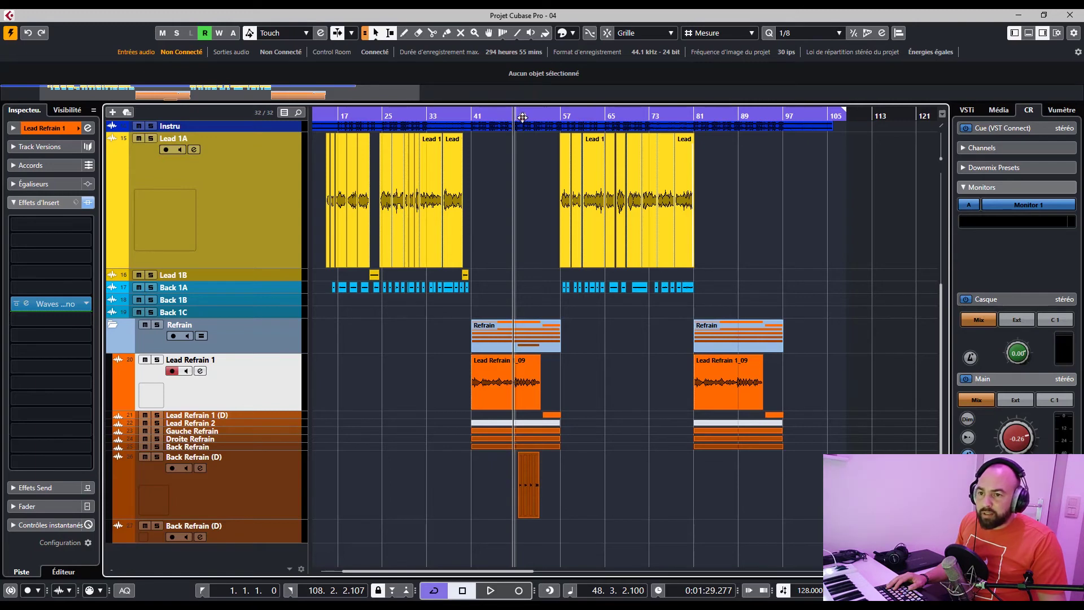
{"action": "left_click_drag", "start_coordinate": [522, 115], "coordinate": [520, 141]}
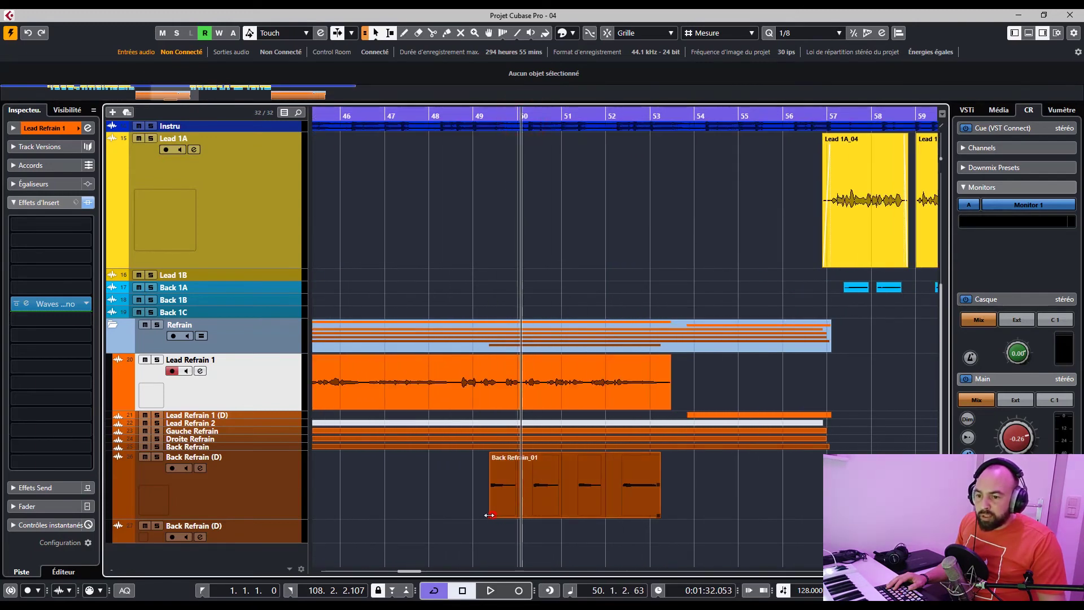
{"action": "left_click_drag", "start_coordinate": [489, 515], "coordinate": [445, 515]}
{"action": "left_click_drag", "start_coordinate": [660, 518], "coordinate": [724, 518]}
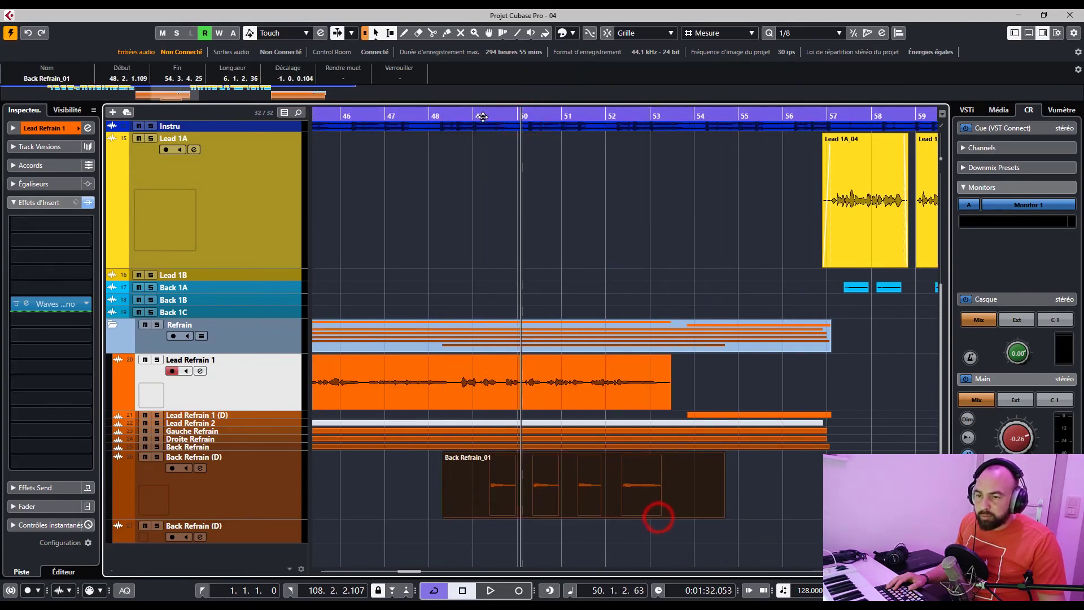
Extend the Back Refrain_01 part to span bars 41 to 57, and copy it to bar 81 on the same track
{"action": "left_click_drag", "start_coordinate": [478, 116], "coordinate": [477, 99]}
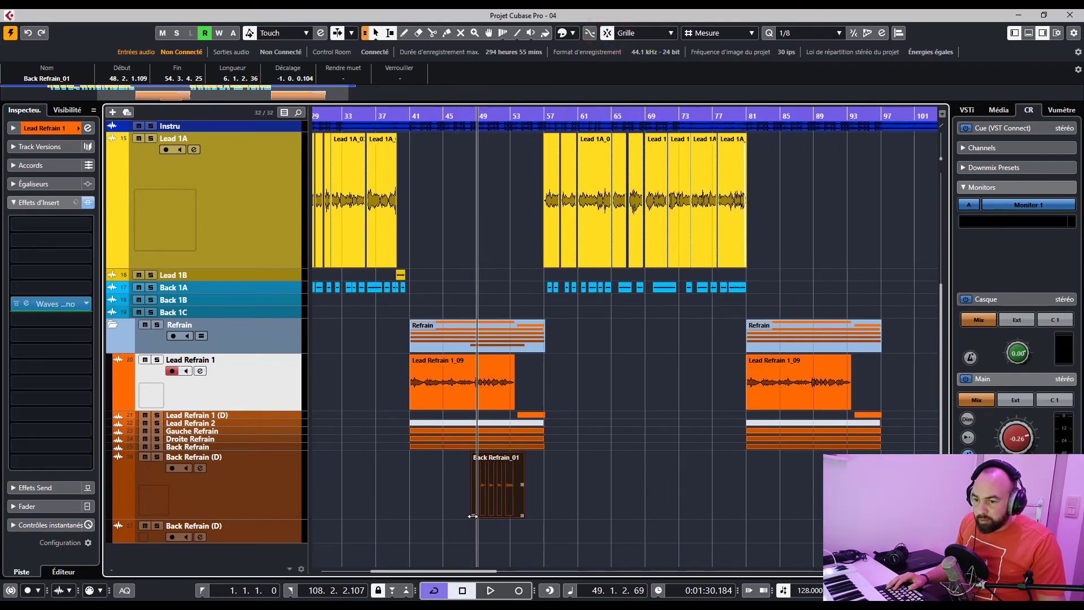
{"action": "left_click_drag", "start_coordinate": [472, 516], "coordinate": [410, 516]}
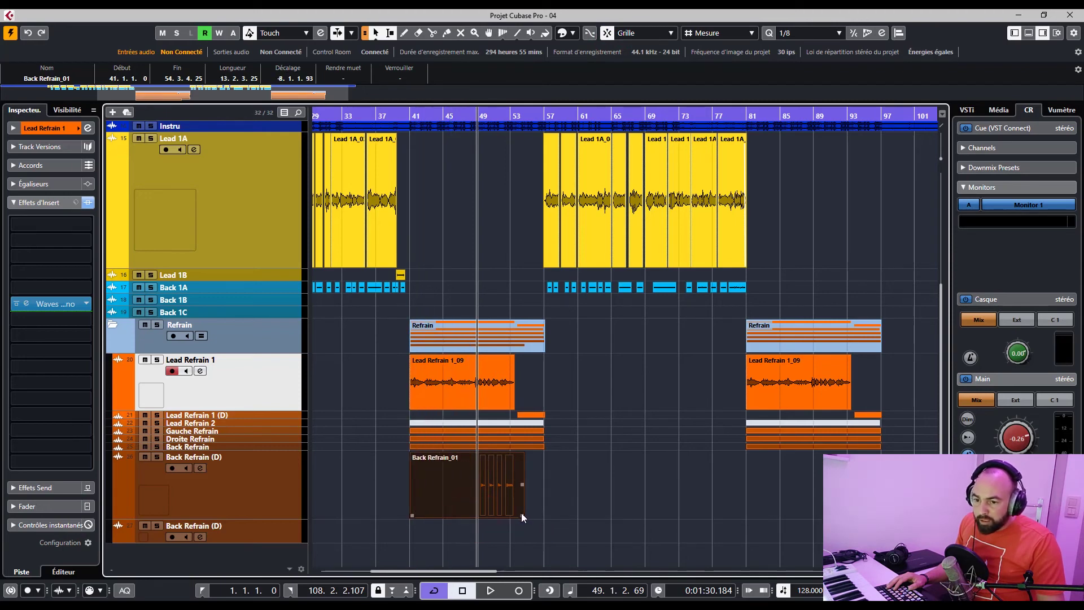
{"action": "left_click_drag", "start_coordinate": [523, 517], "coordinate": [543, 516]}
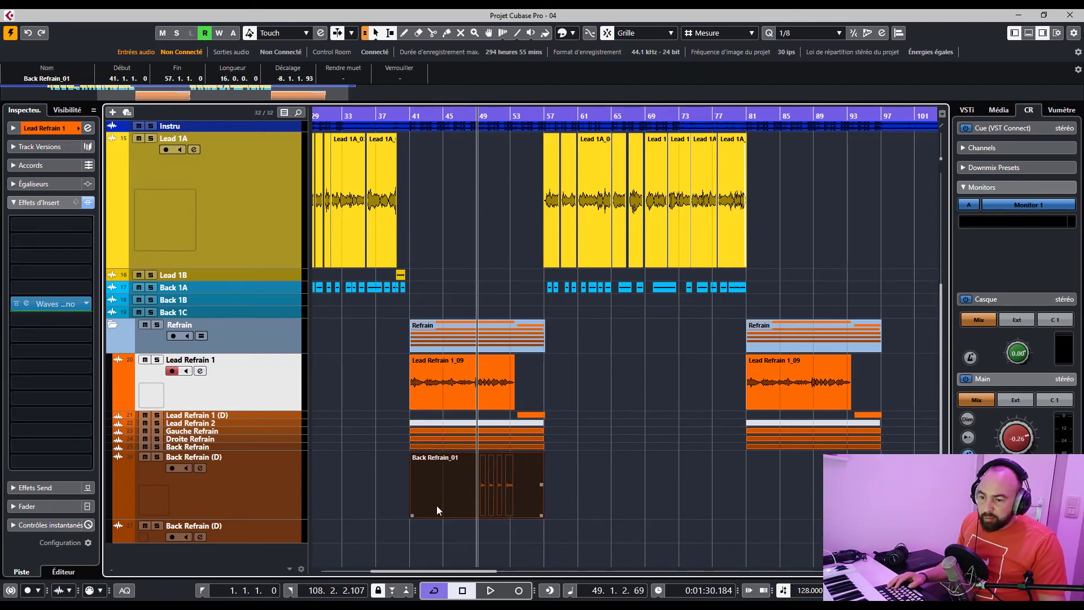
{"action": "left_click_drag", "start_coordinate": [461, 498], "coordinate": [784, 497]}
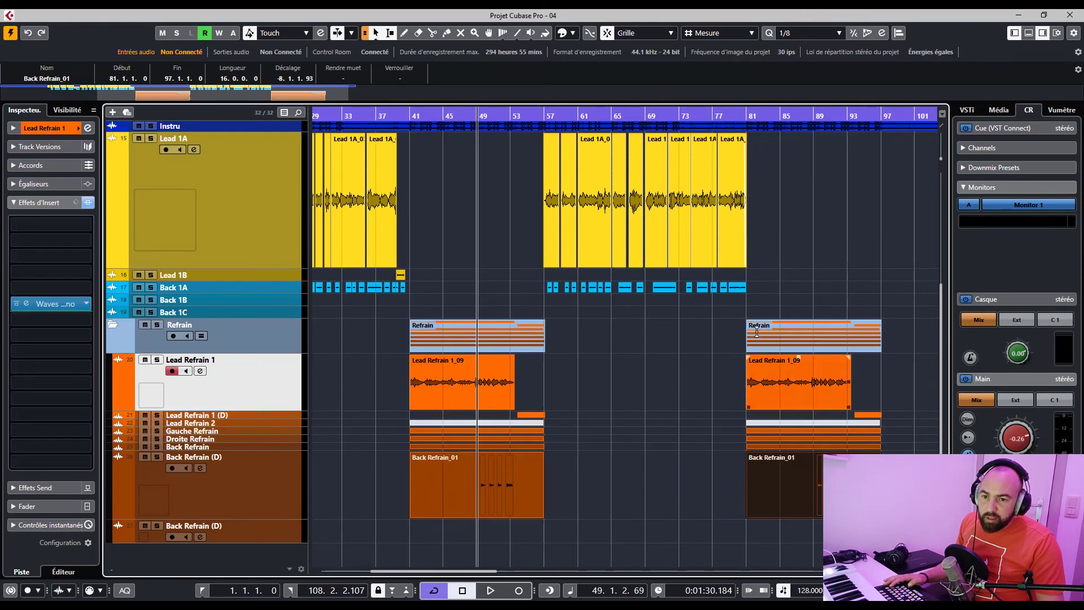
Play the second refrain from about bar 89 to check the copied part, and show the whole arrangement
{"action": "left_click", "coordinate": [745, 116]}
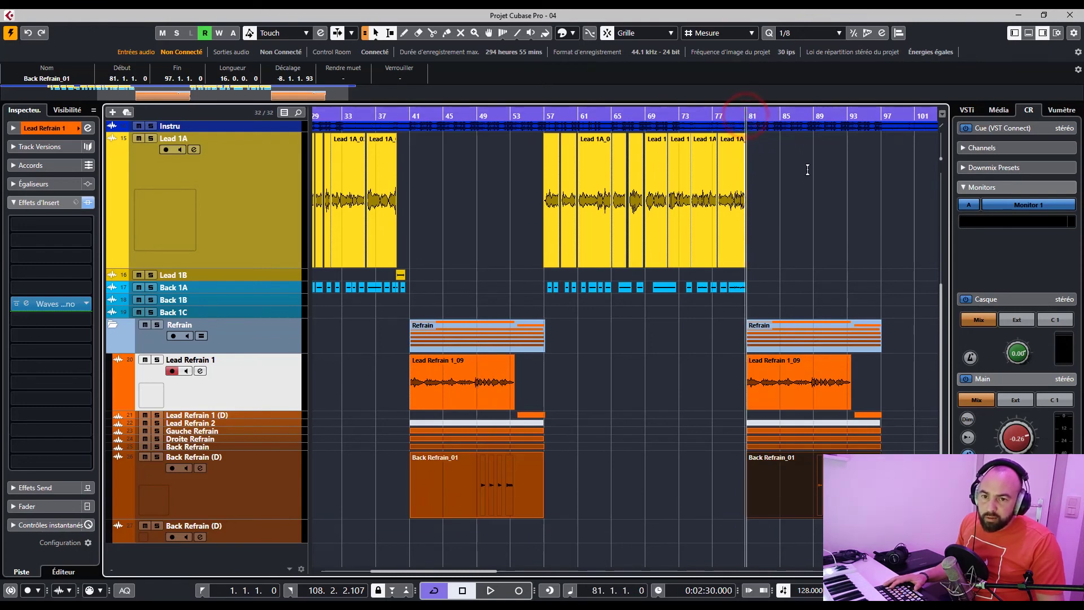
{"action": "left_click", "coordinate": [816, 116]}
{"action": "key", "text": "space"}
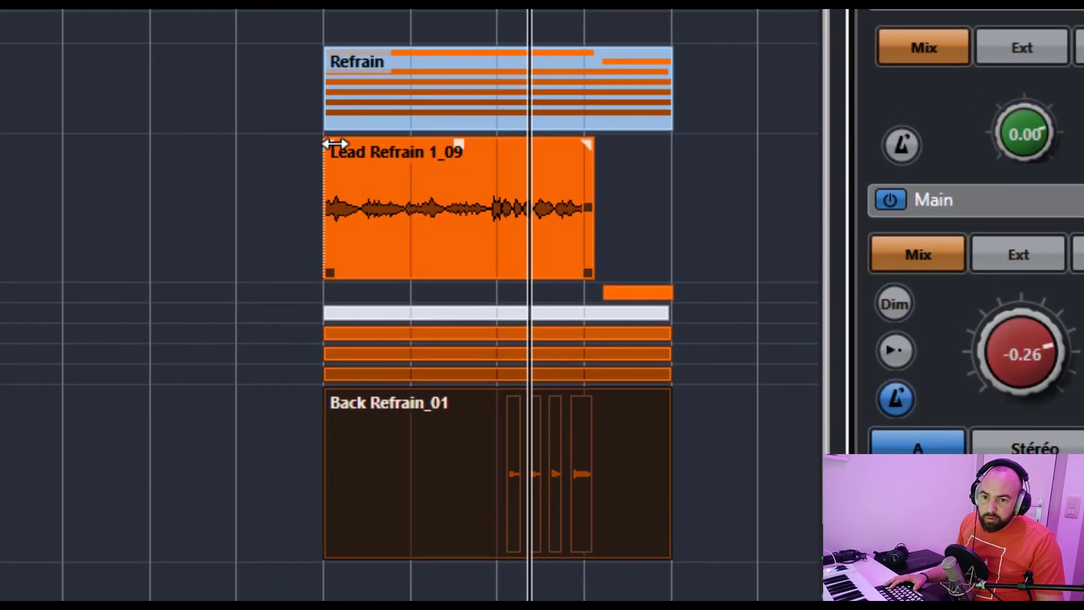
{"action": "left_click_drag", "start_coordinate": [329, 124], "coordinate": [315, 122]}
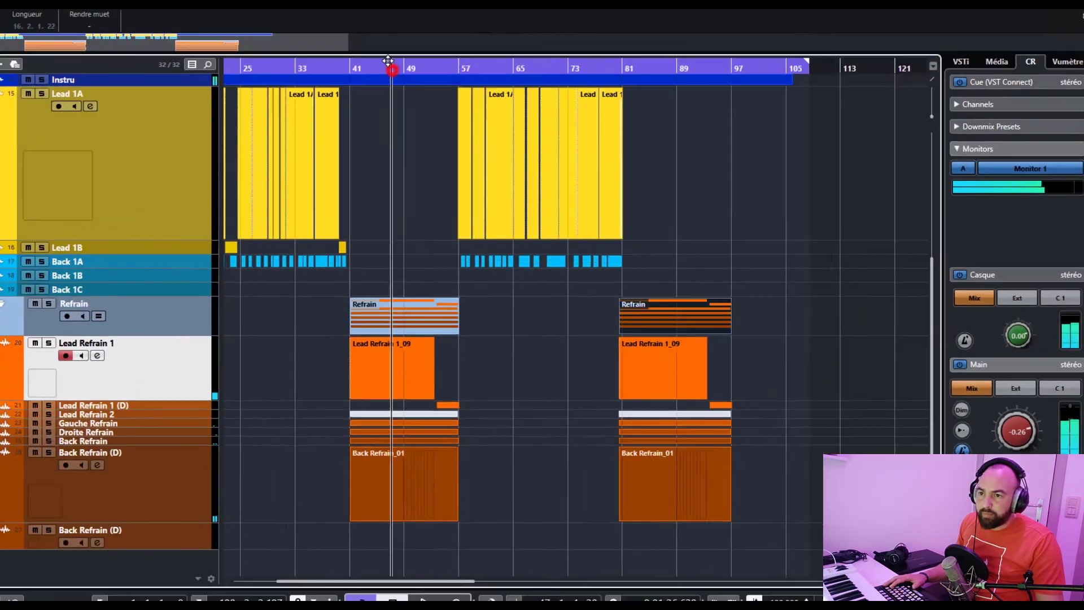
{"action": "left_click_drag", "start_coordinate": [388, 60], "coordinate": [387, 47]}
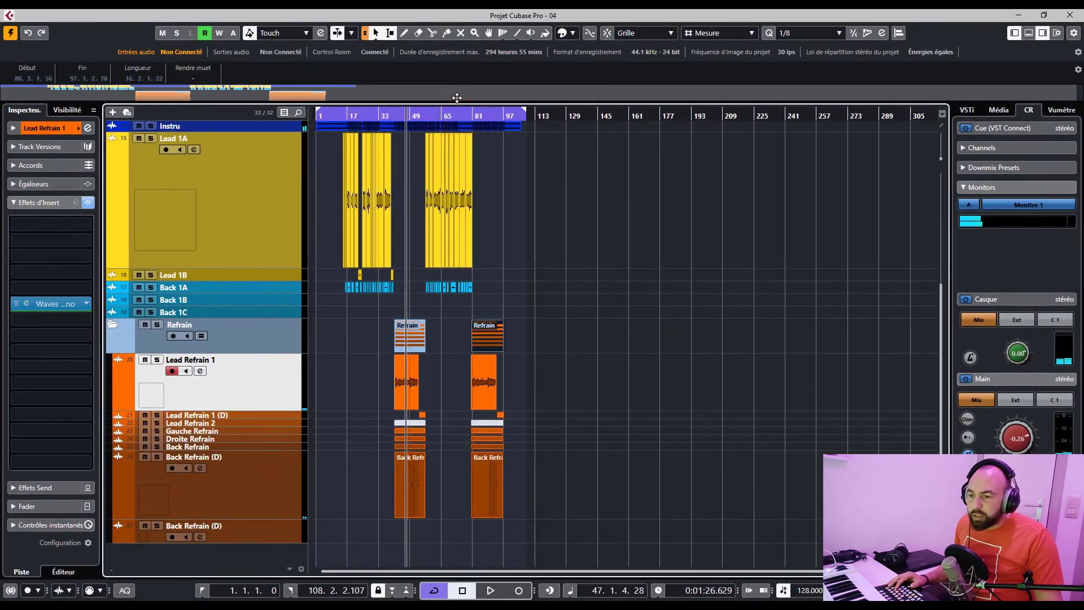